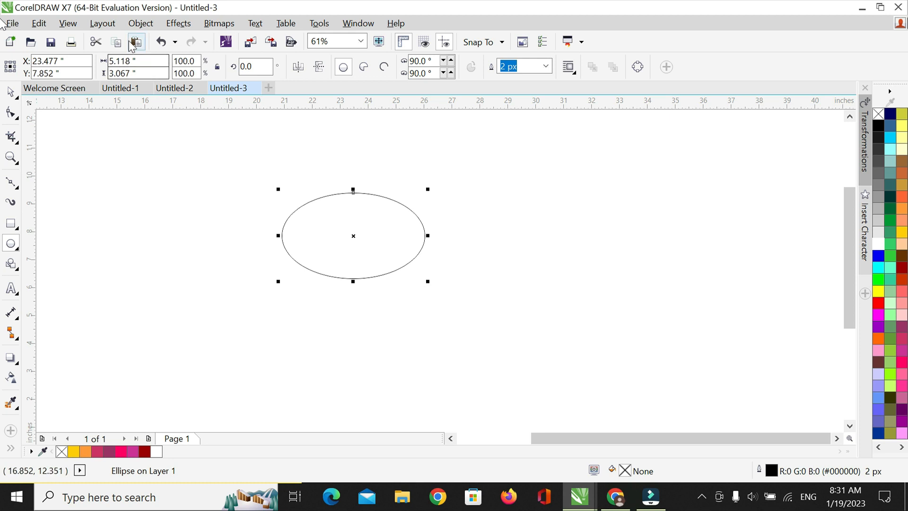
Duplicate the ellipse and move the copy about 0.56 in to the right and 0.48 in up from the original
{"action": "left_click", "coordinate": [116, 41]}
{"action": "left_click", "coordinate": [136, 42]}
{"action": "left_click", "coordinate": [11, 91]}
{"action": "left_click_drag", "start_coordinate": [350, 235], "coordinate": [369, 222]}
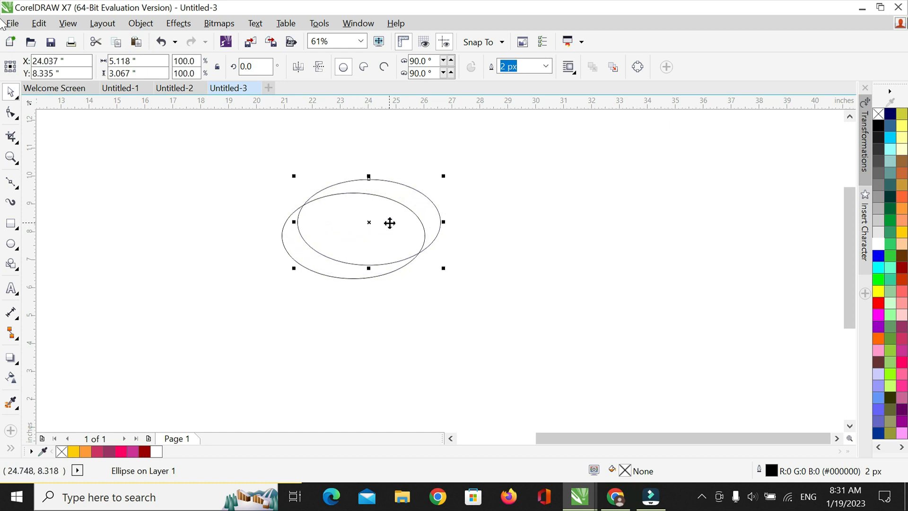
{"action": "left_click", "coordinate": [494, 267]}
Fill the original lower ellipse with light orange
{"action": "left_click", "coordinate": [11, 157]}
{"action": "left_click_drag", "start_coordinate": [261, 160], "coordinate": [454, 291]}
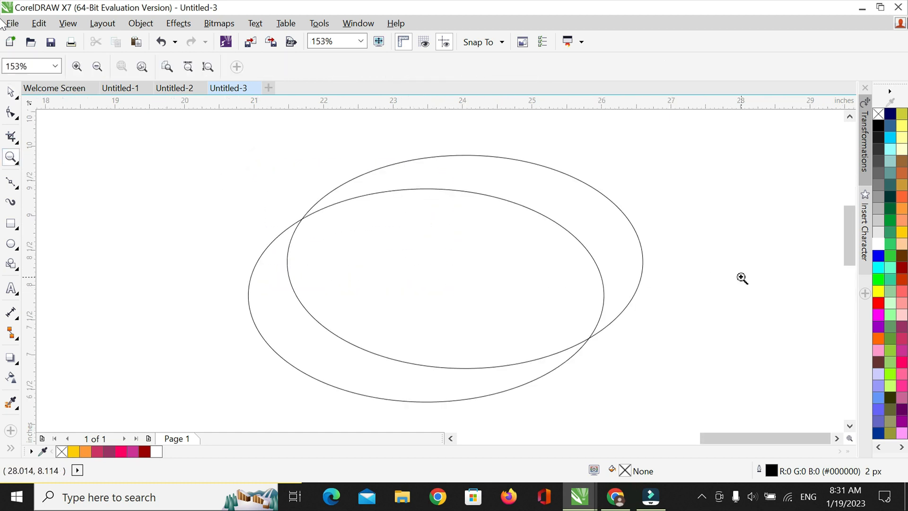
{"action": "key", "text": "space"}
{"action": "left_click", "coordinate": [344, 354]}
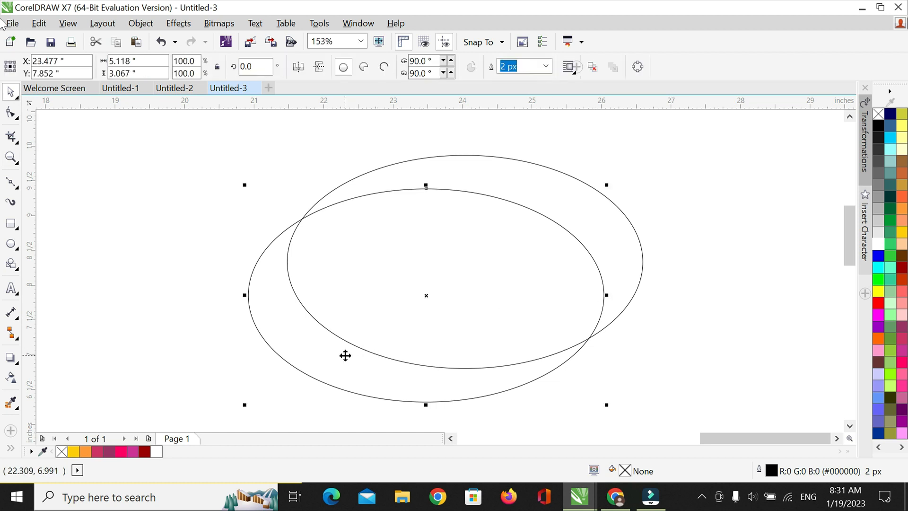
{"action": "left_click", "coordinate": [903, 234]}
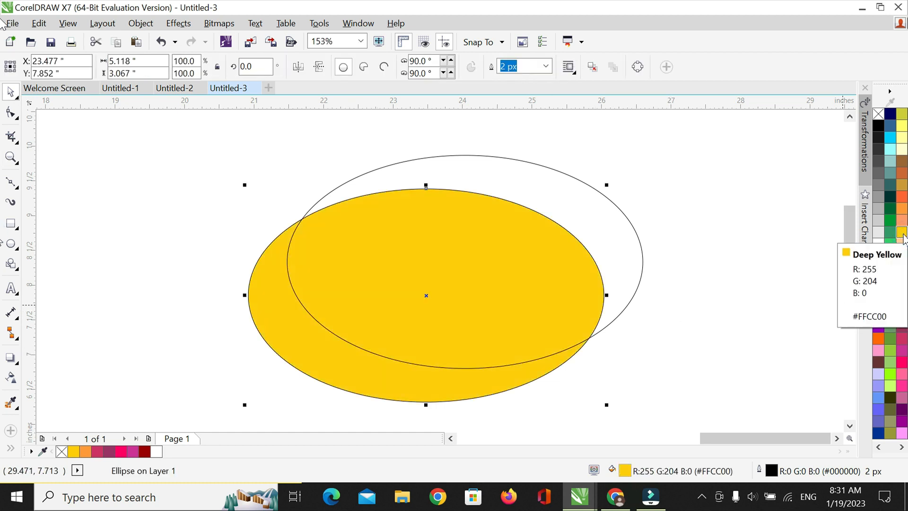
{"action": "left_click", "coordinate": [901, 210]}
Fill the upper ellipse with dark red (#990000)
{"action": "left_click", "coordinate": [579, 217]}
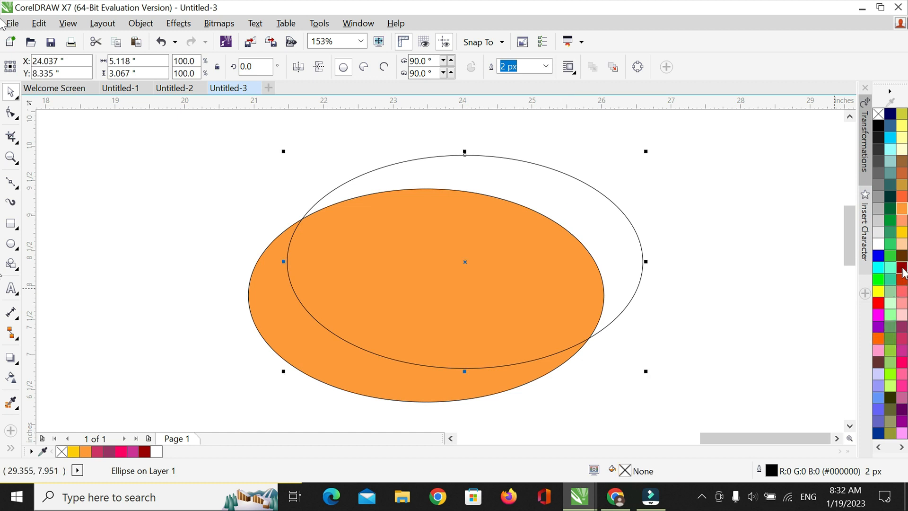
{"action": "left_click", "coordinate": [902, 268]}
{"action": "left_click", "coordinate": [802, 314]}
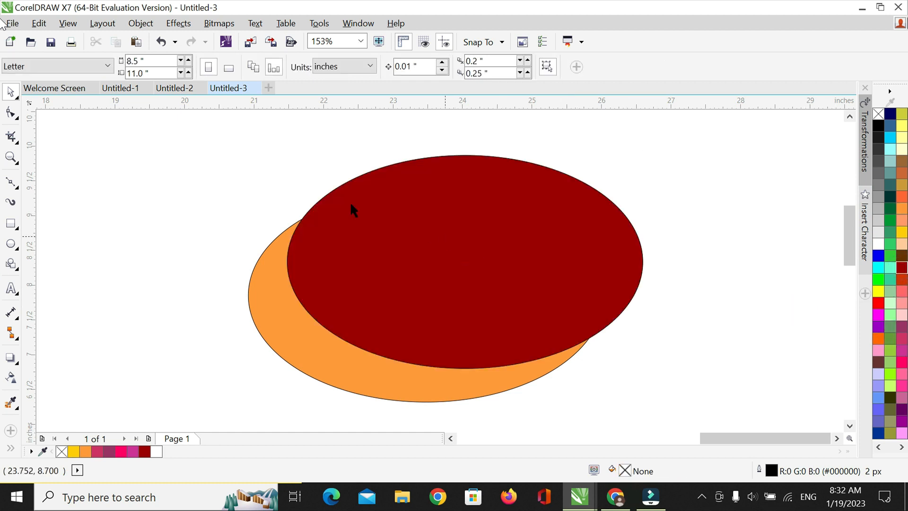
Remove the outlines of both ellipses while keeping their fills
{"action": "left_click_drag", "start_coordinate": [192, 152], "coordinate": [693, 421]}
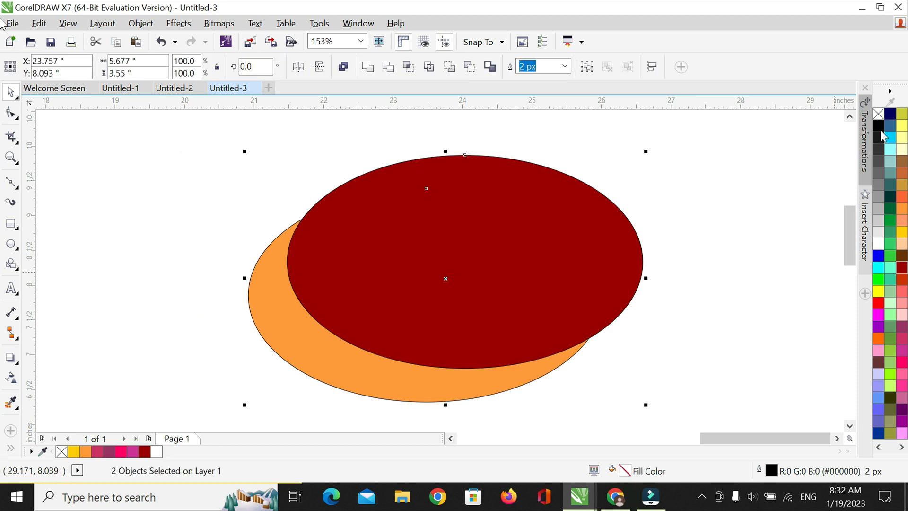
{"action": "left_click", "coordinate": [878, 114]}
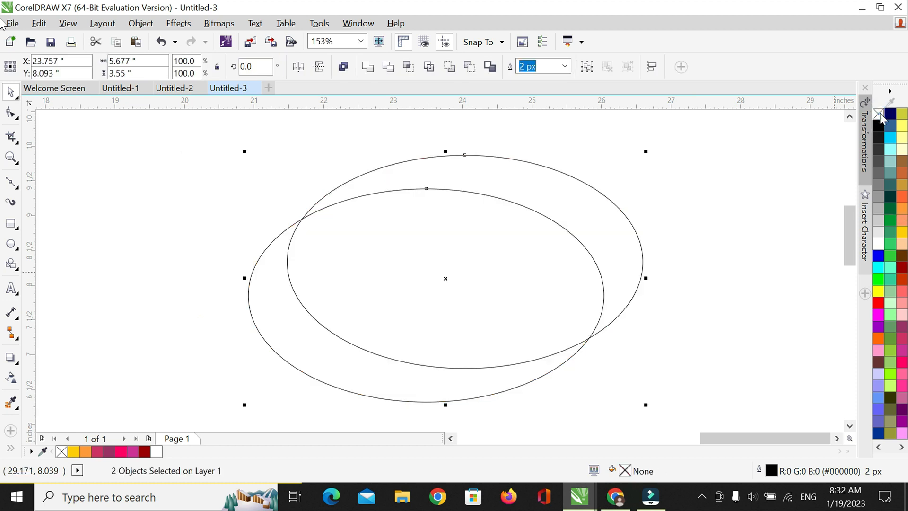
{"action": "key", "text": "ctrl+z"}
{"action": "right_click", "coordinate": [878, 115]}
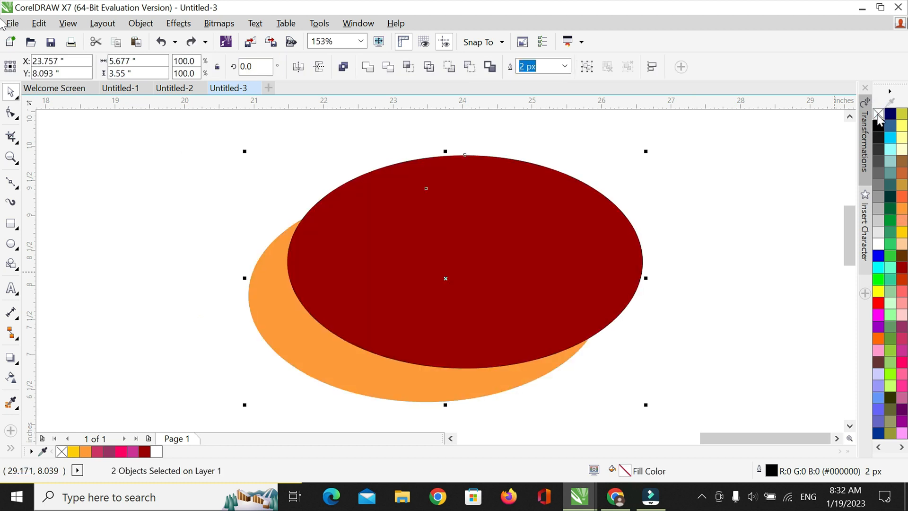
{"action": "left_click", "coordinate": [801, 170]}
Group the two ellipses and move the group up and slightly left, to about X 23.465 in, Y 8.886 in
{"action": "left_click_drag", "start_coordinate": [848, 216], "coordinate": [848, 216]}
{"action": "left_click_drag", "start_coordinate": [206, 139], "coordinate": [658, 422]}
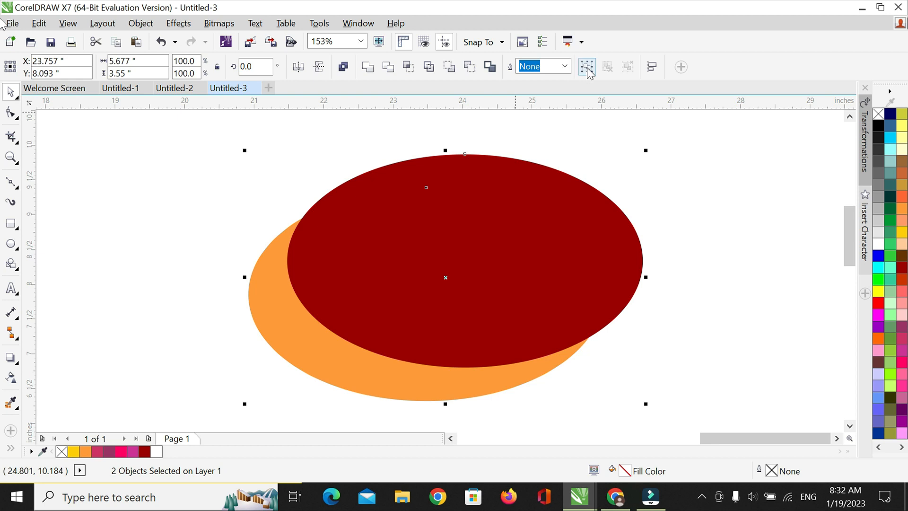
{"action": "left_click", "coordinate": [587, 67]}
{"action": "left_click", "coordinate": [673, 187]}
{"action": "left_click_drag", "start_coordinate": [415, 216], "coordinate": [395, 175]}
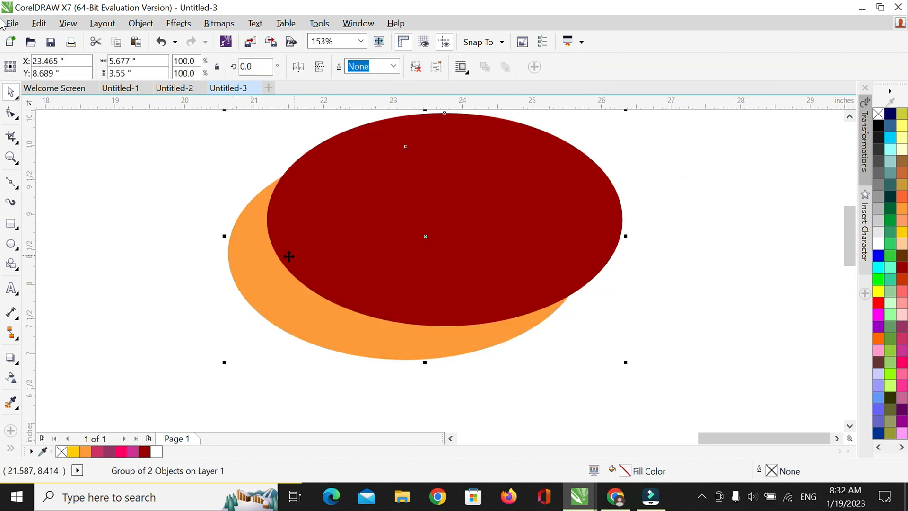
{"action": "left_click_drag", "start_coordinate": [407, 255], "coordinate": [407, 242]}
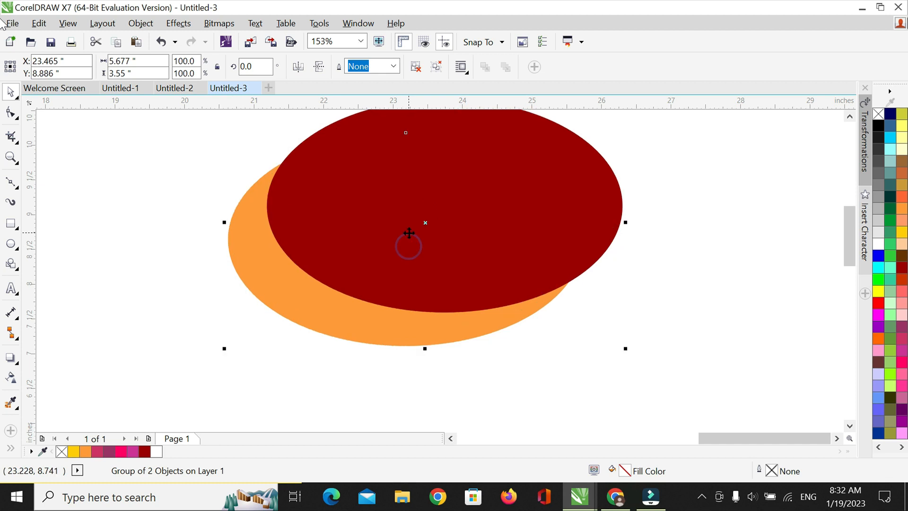
{"action": "left_click", "coordinate": [188, 297]}
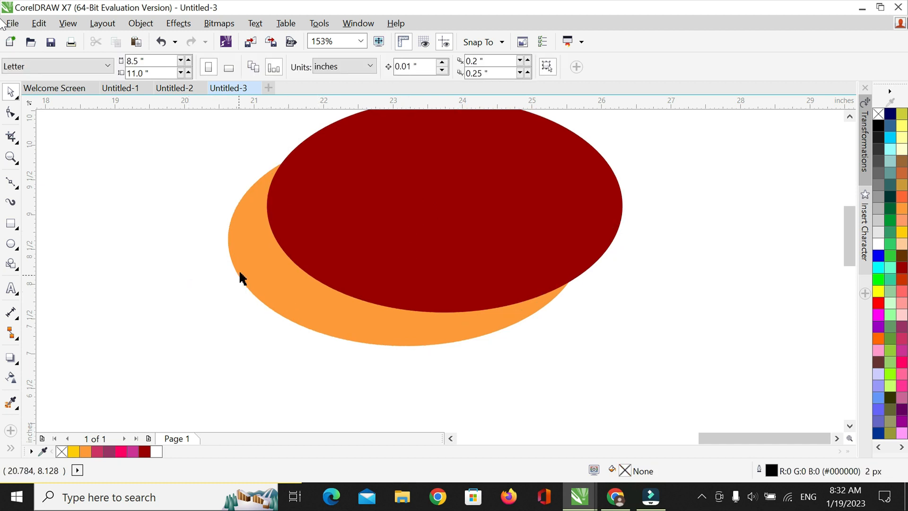
Ungroup the ellipses and nudge the dark red one about 0.1 in left and 0.08 in down
{"action": "left_click", "coordinate": [359, 243]}
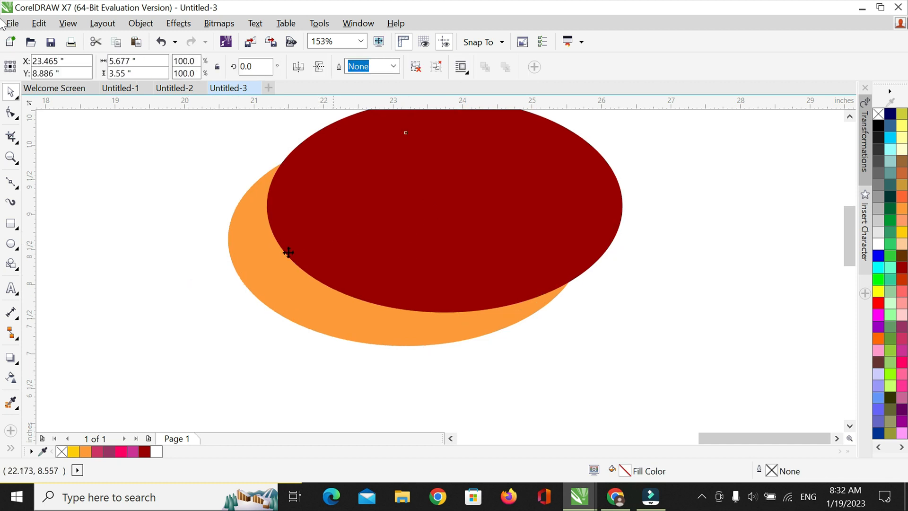
{"action": "left_click", "coordinate": [346, 208]}
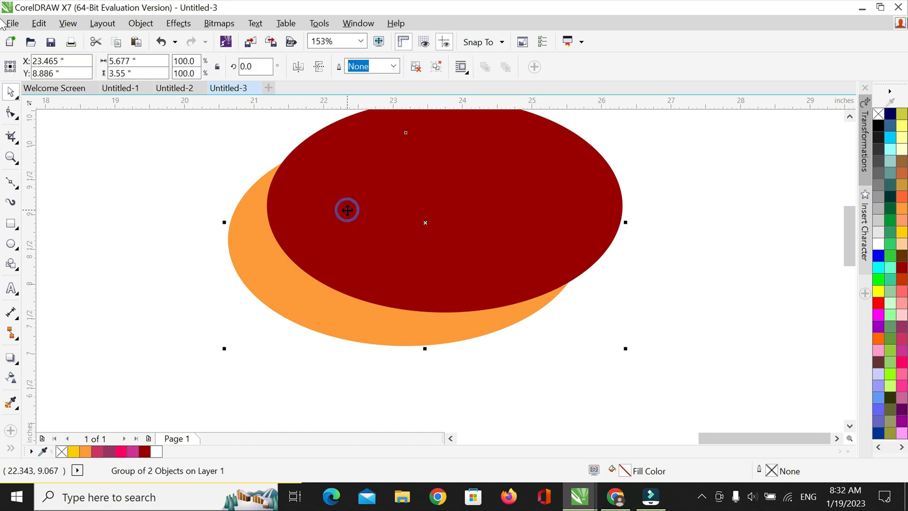
{"action": "left_click", "coordinate": [414, 69]}
{"action": "left_click", "coordinate": [554, 208]}
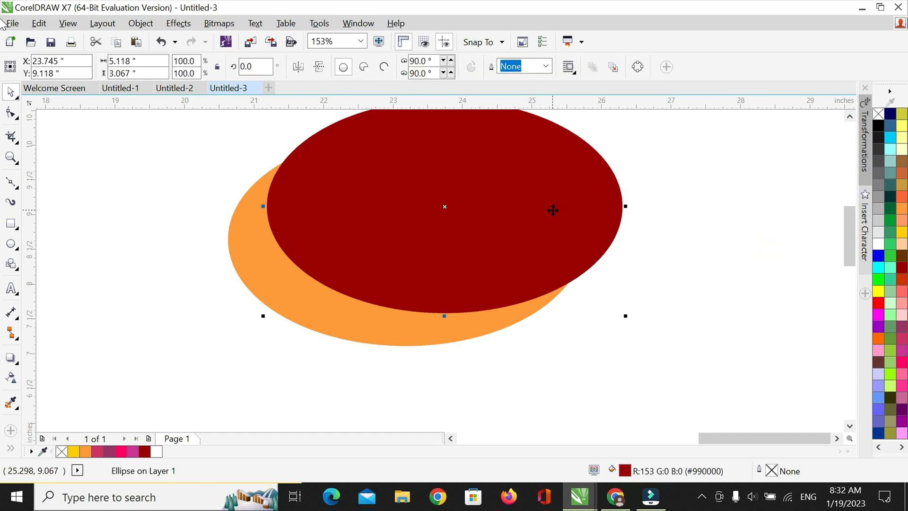
{"action": "key", "text": "Left"}
{"action": "key", "text": "Left"}
{"action": "key", "text": "Left"}
{"action": "key", "text": "Left"}
{"action": "key", "text": "Left"}
{"action": "key", "text": "Left"}
{"action": "key", "text": "Left"}
{"action": "key", "text": "Left"}
{"action": "key", "text": "Left"}
{"action": "key", "text": "Left"}
{"action": "key", "text": "Down"}
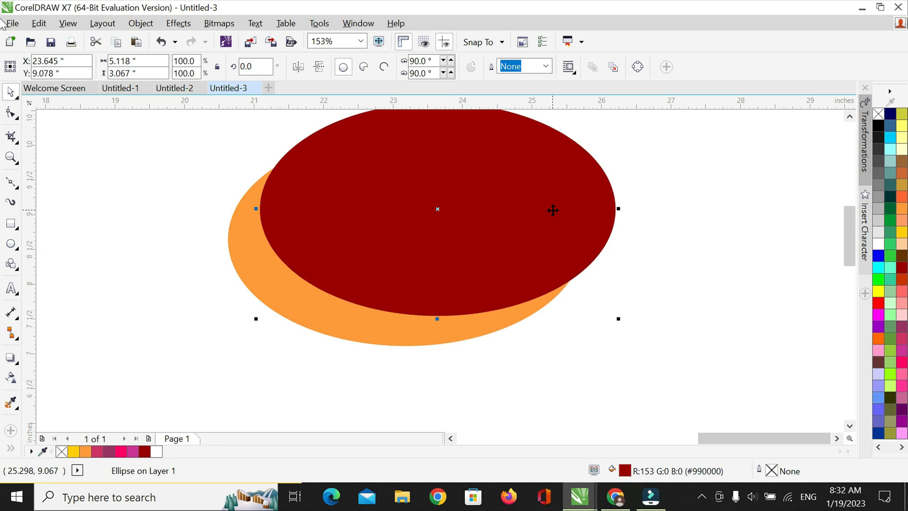
{"action": "key", "text": "Down"}
{"action": "key", "text": "Down"}
{"action": "key", "text": "Down"}
{"action": "left_click", "coordinate": [748, 219]}
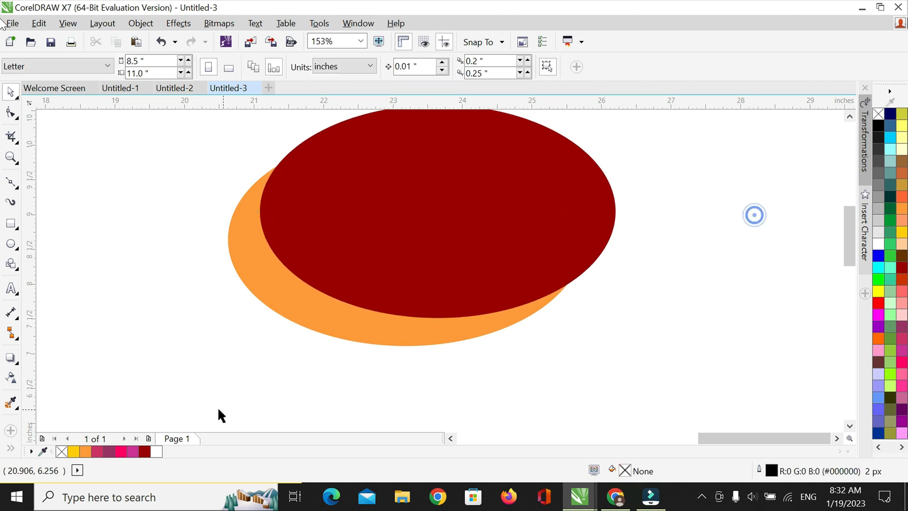
Group both ellipses again and move the group up by about 0.36 in
{"action": "key", "text": "ctrl+a"}
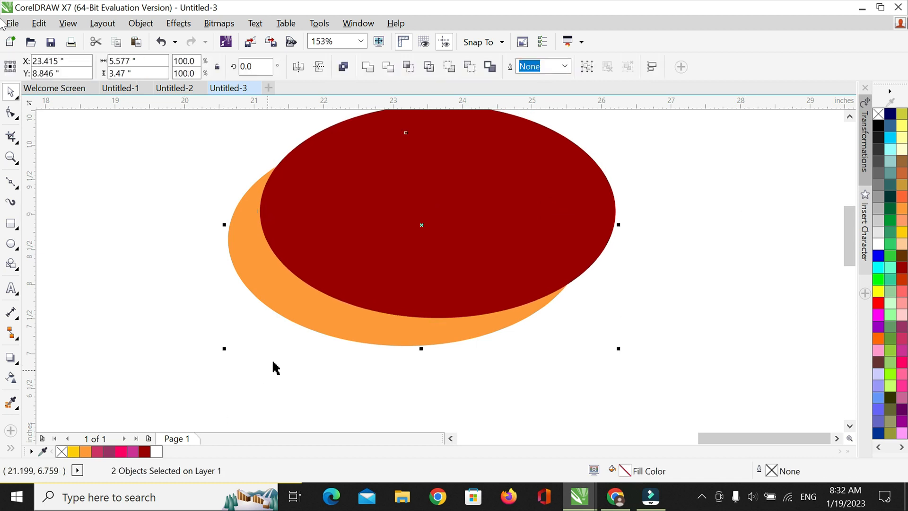
{"action": "left_click", "coordinate": [583, 66]}
{"action": "left_click", "coordinate": [732, 258]}
{"action": "left_click", "coordinate": [441, 235]}
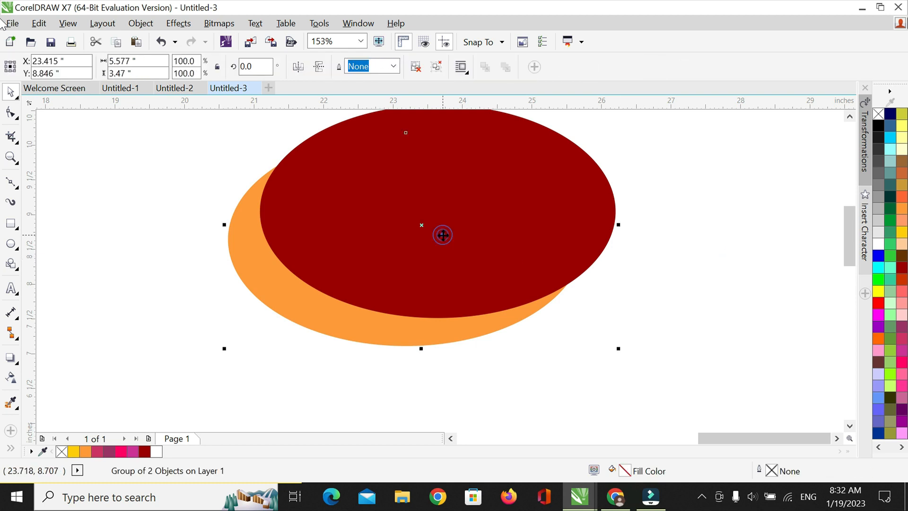
{"action": "left_click_drag", "start_coordinate": [460, 251], "coordinate": [460, 226]}
{"action": "left_click", "coordinate": [502, 369]}
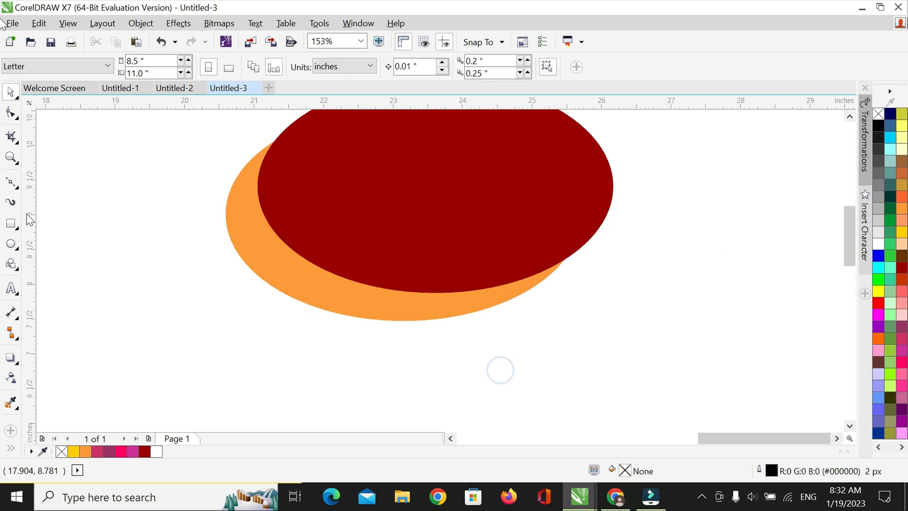
{"action": "left_click", "coordinate": [10, 183]}
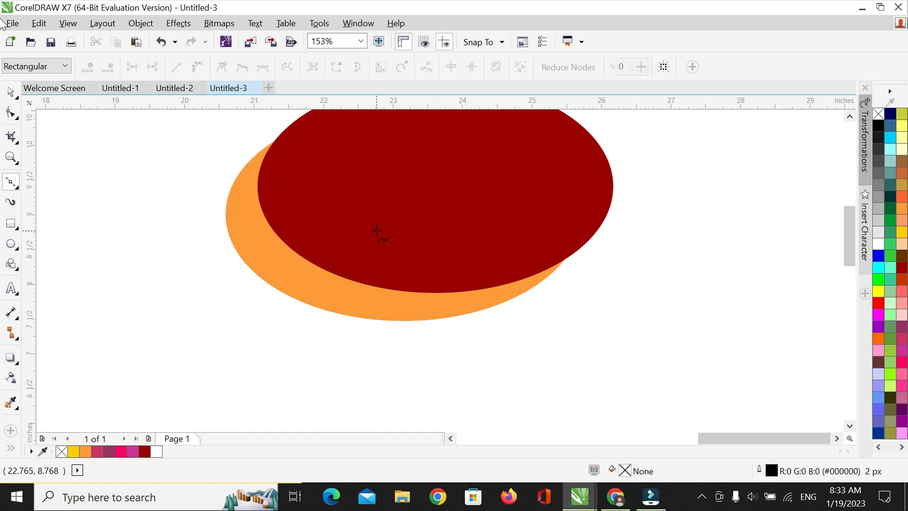
{"action": "left_click", "coordinate": [379, 212]}
{"action": "left_click", "coordinate": [388, 201]}
{"action": "key", "text": "Delete"}
Draw a closed seven-point straight-edged outline resembling a numeral 1, about 0.85 in wide and 1.16 in tall, to the right of the ellipses
{"action": "left_click", "coordinate": [630, 218]}
{"action": "left_click", "coordinate": [657, 194]}
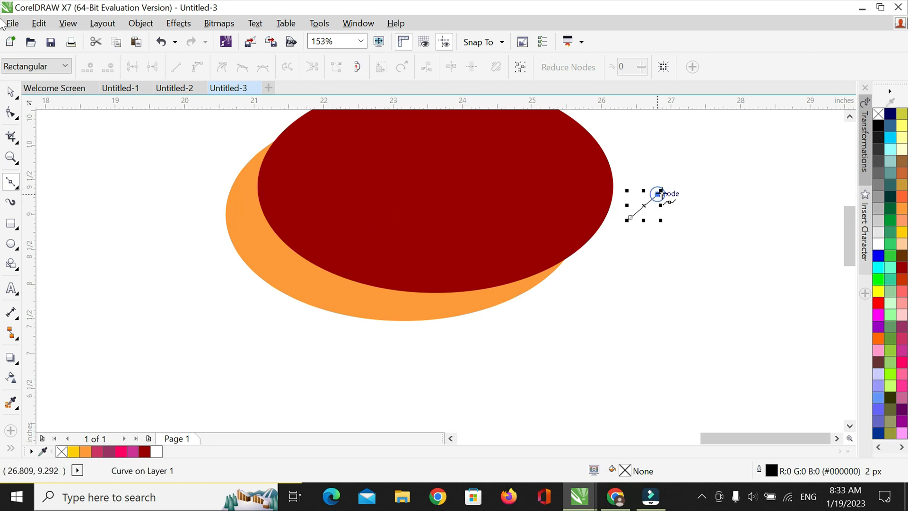
{"action": "left_click", "coordinate": [689, 188]}
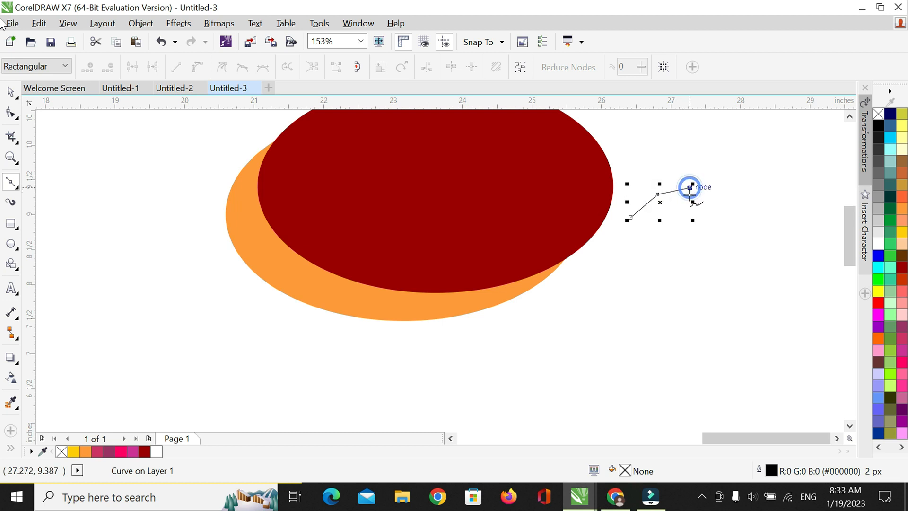
{"action": "left_click", "coordinate": [681, 230]}
{"action": "left_click", "coordinate": [685, 267]}
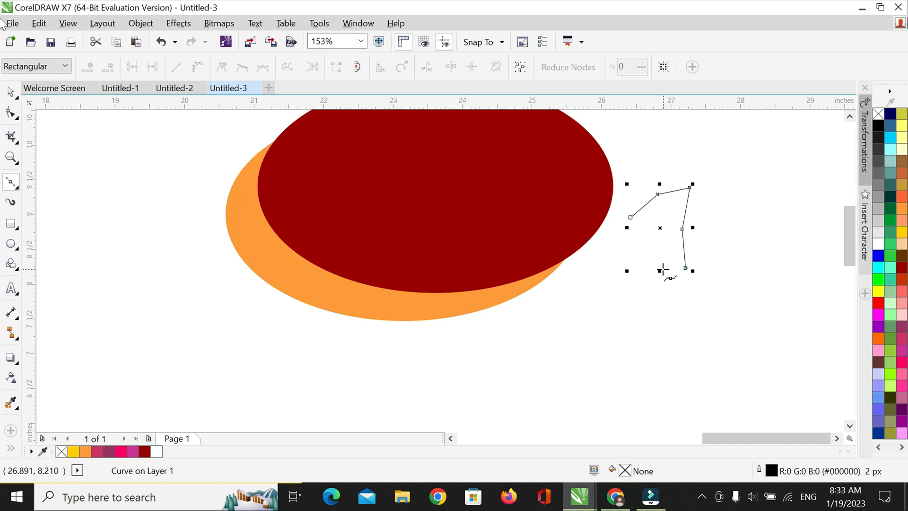
{"action": "left_click", "coordinate": [651, 268]}
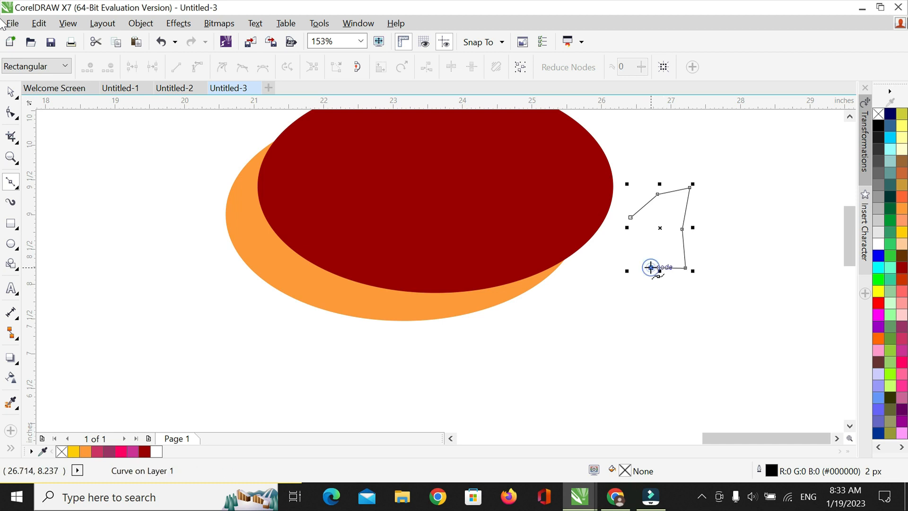
{"action": "left_click", "coordinate": [660, 220]}
{"action": "left_click", "coordinate": [629, 218]}
{"action": "key", "text": "space"}
{"action": "left_click", "coordinate": [559, 183]}
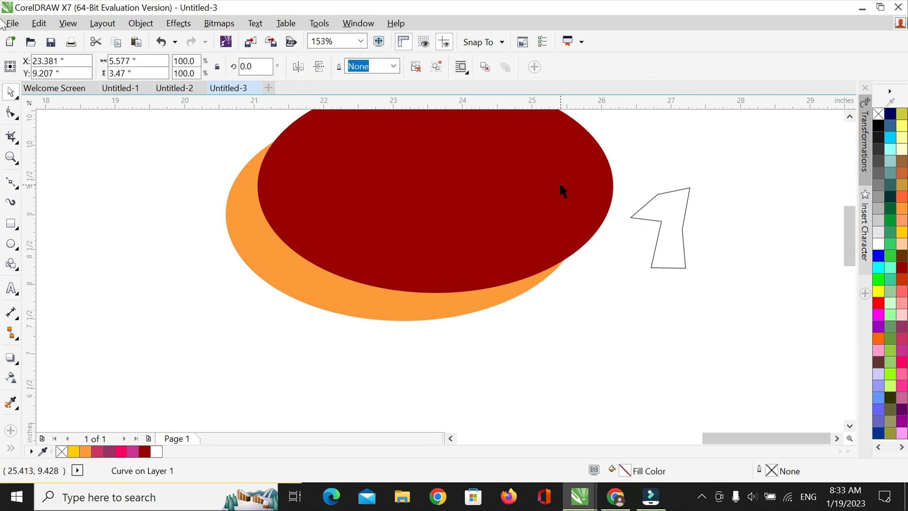
Curve the segments meeting at the numeral outline's upper-left corner and delete that corner node
{"action": "left_click", "coordinate": [675, 208]}
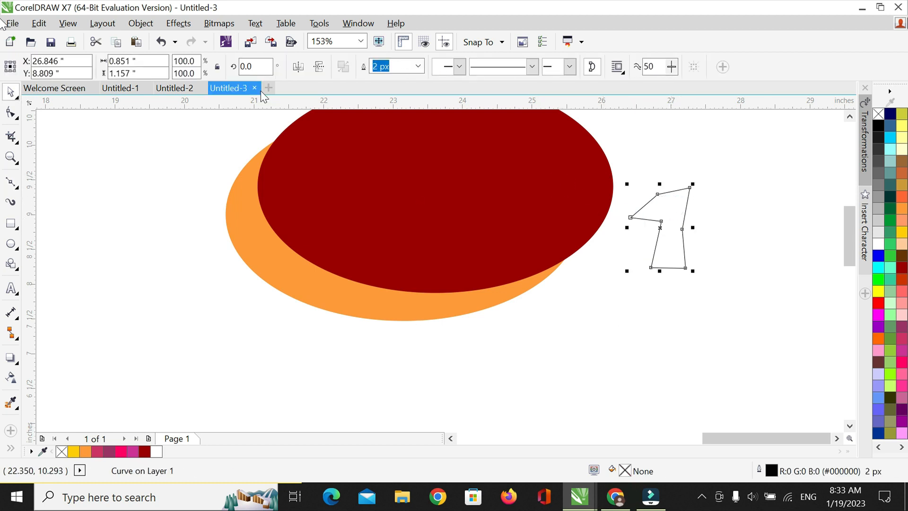
{"action": "left_click", "coordinate": [13, 115]}
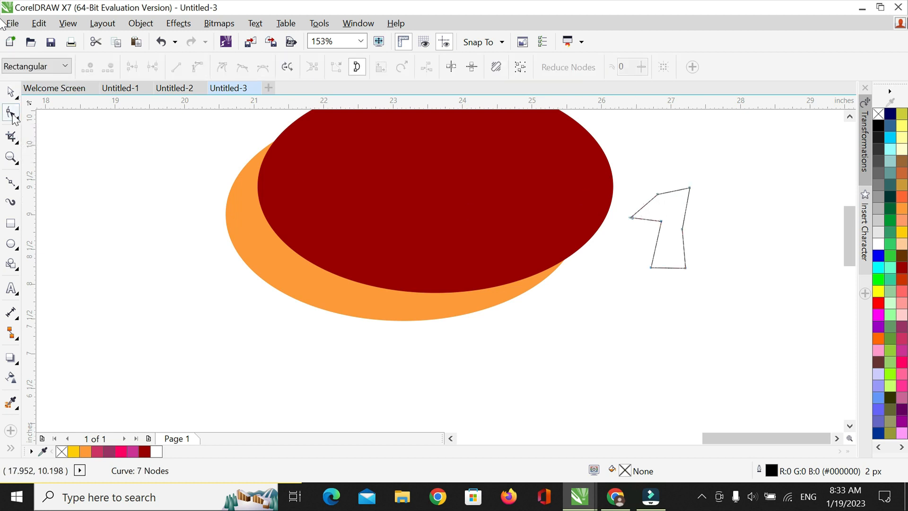
{"action": "left_click", "coordinate": [11, 157]}
{"action": "left_click_drag", "start_coordinate": [617, 158], "coordinate": [704, 284]}
{"action": "key", "text": "space"}
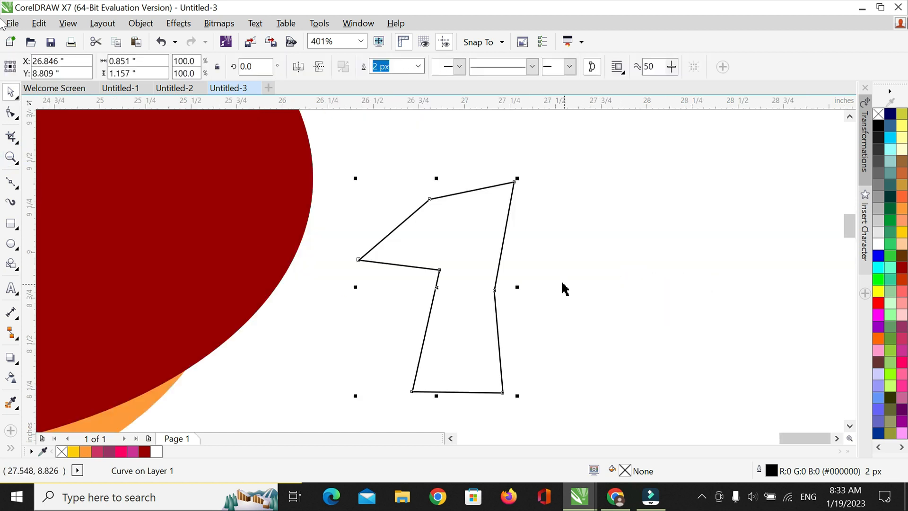
{"action": "left_click", "coordinate": [12, 113]}
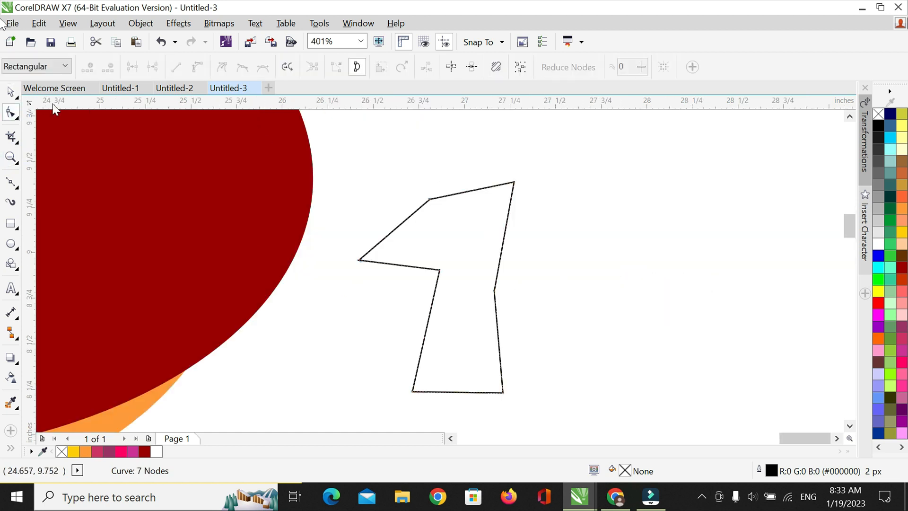
{"action": "left_click", "coordinate": [197, 67]}
{"action": "key", "text": "Delete"}
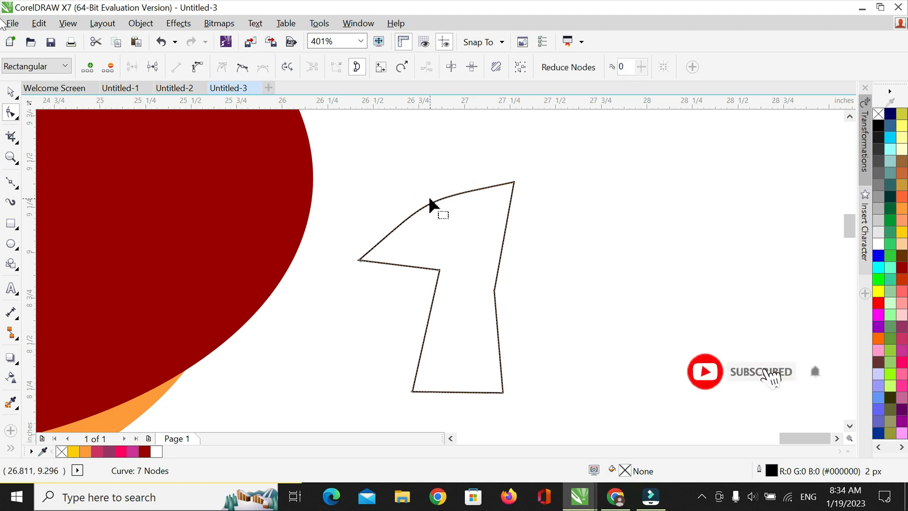
{"action": "left_click", "coordinate": [430, 199]}
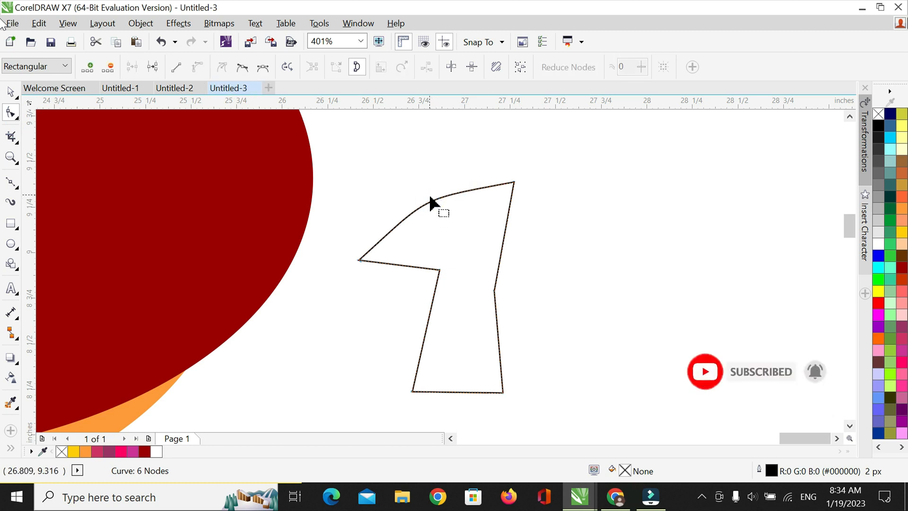
Pull the numeral's curved upper-left edge slightly up and to the left for a fuller bend
{"action": "mouse_move", "coordinate": [430, 200]}
{"action": "left_mouse_down"}
{"action": "mouse_move", "coordinate": [442, 186]}
{"action": "mouse_move", "coordinate": [423, 198]}
{"action": "left_mouse_up"}
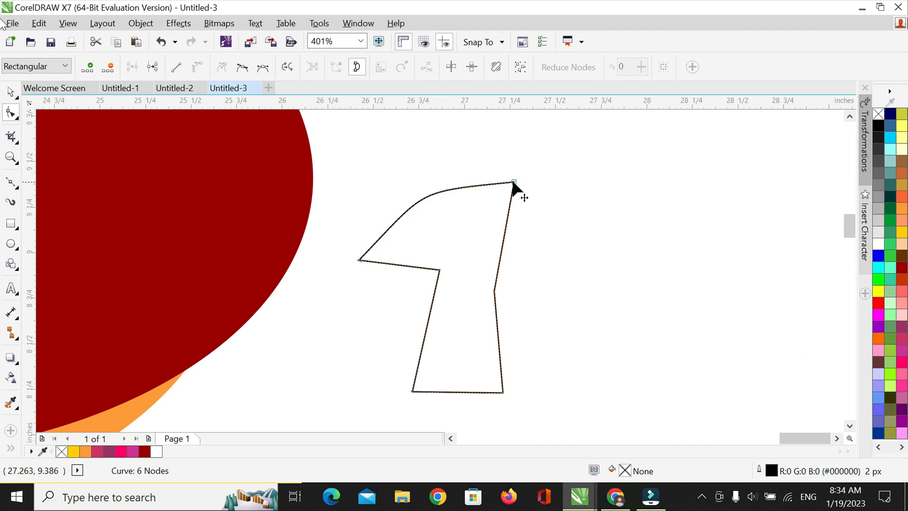
{"action": "left_click", "coordinate": [513, 182]}
{"action": "left_click", "coordinate": [360, 259]}
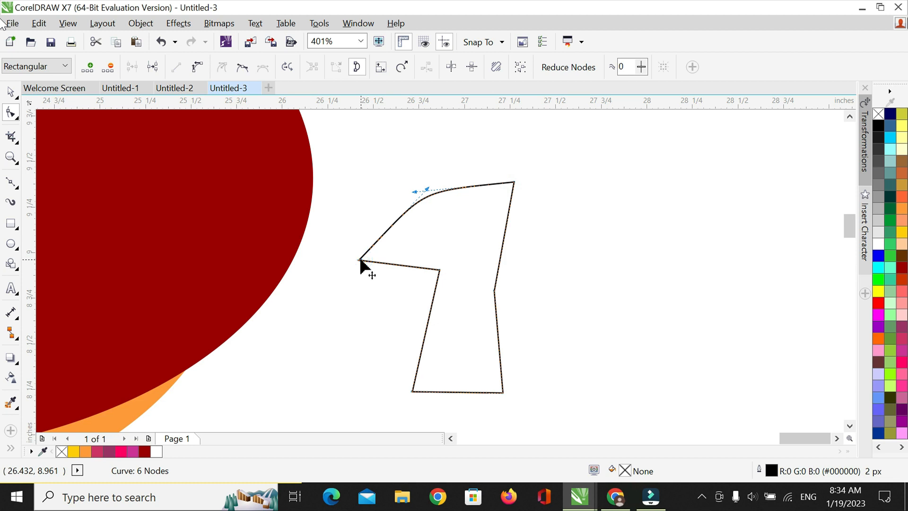
Convert the stem's left edge to a curve, smoothing its inner upper corner and rounding the lower-left corner outward
{"action": "left_click", "coordinate": [424, 345]}
{"action": "left_click", "coordinate": [197, 66]}
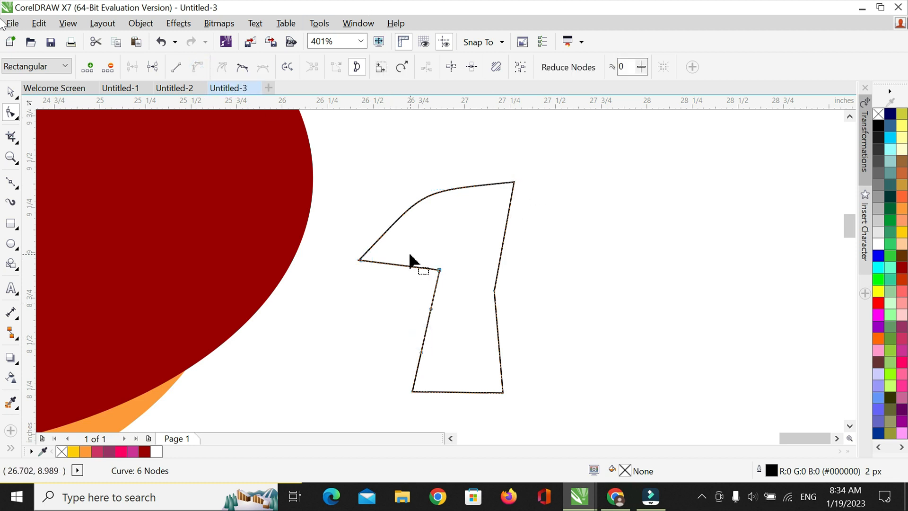
{"action": "left_click_drag", "start_coordinate": [431, 312], "coordinate": [456, 306]}
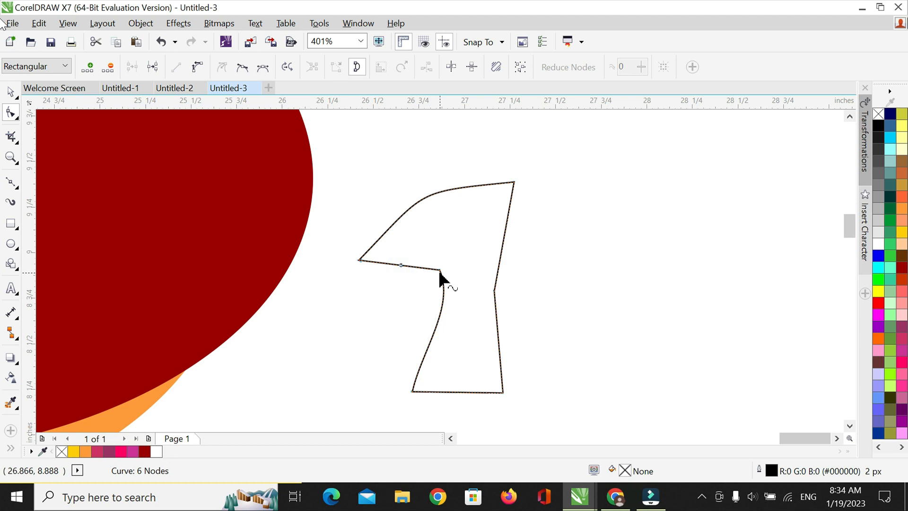
{"action": "left_click", "coordinate": [242, 67]}
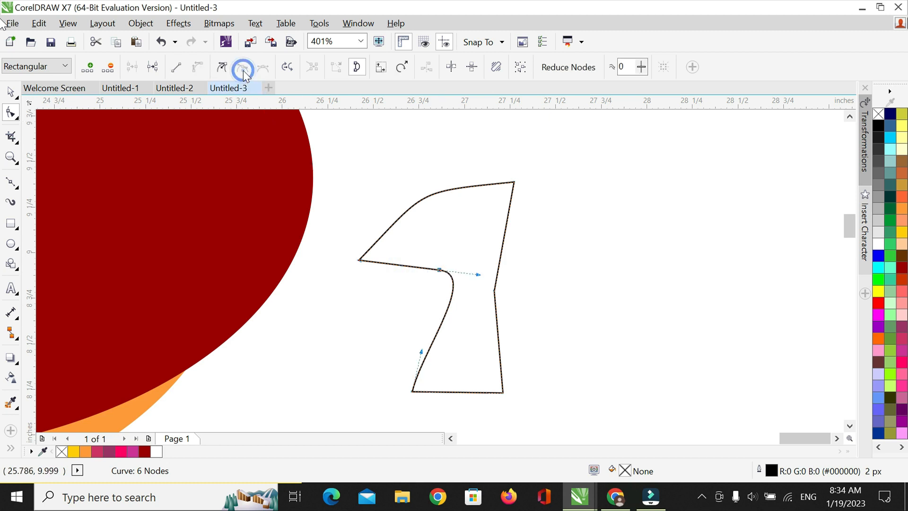
{"action": "left_click", "coordinate": [479, 275]}
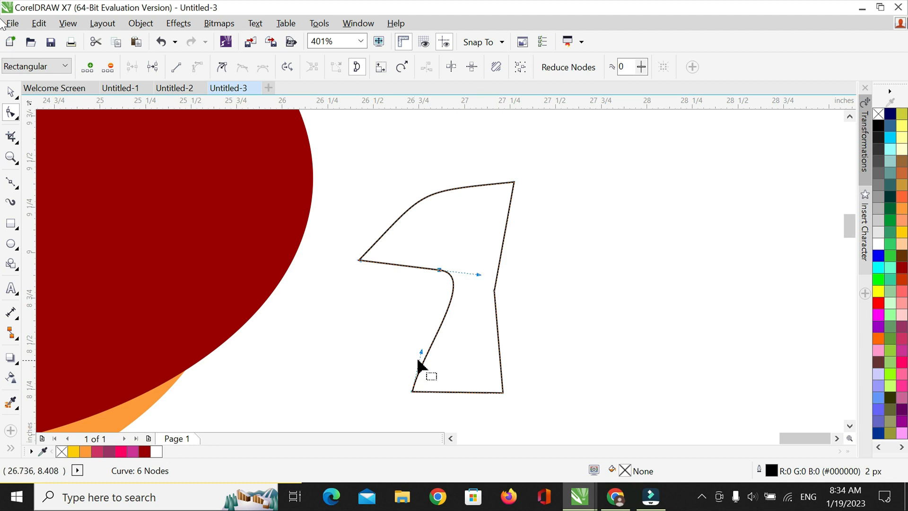
{"action": "left_click_drag", "start_coordinate": [421, 353], "coordinate": [371, 389]}
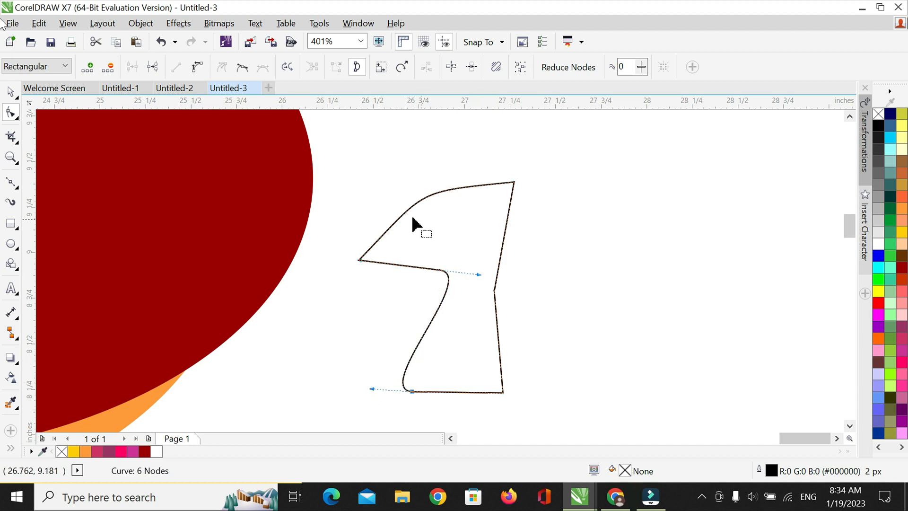
Smooth the numeral's upper-right corner node and adjust the top curve's handles into a rounded arc
{"action": "left_click", "coordinate": [514, 182]}
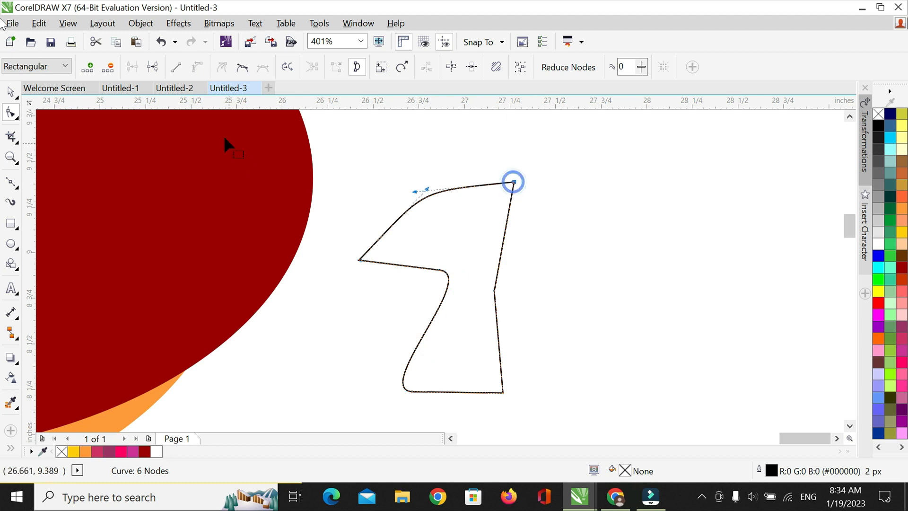
{"action": "left_click", "coordinate": [244, 70]}
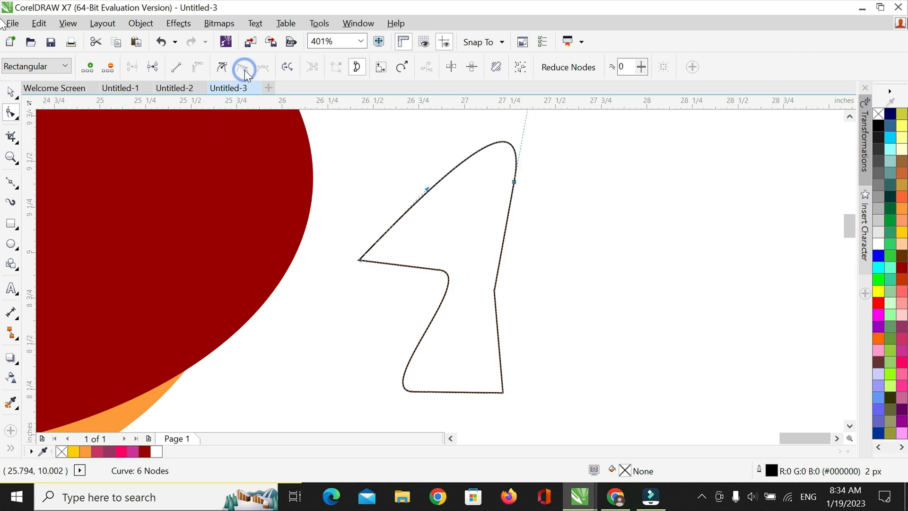
{"action": "left_click_drag", "start_coordinate": [854, 224], "coordinate": [854, 214]}
{"action": "left_click_drag", "start_coordinate": [531, 225], "coordinate": [528, 241]}
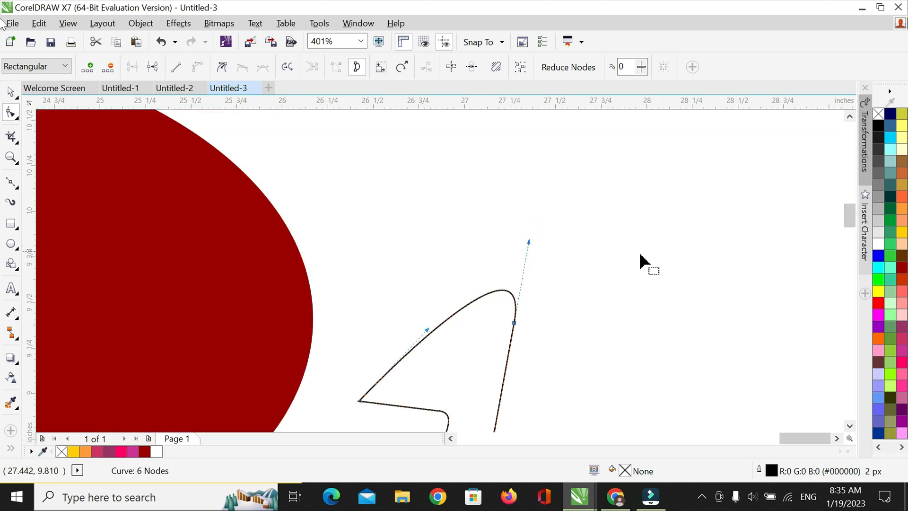
{"action": "left_click_drag", "start_coordinate": [851, 219], "coordinate": [851, 230]}
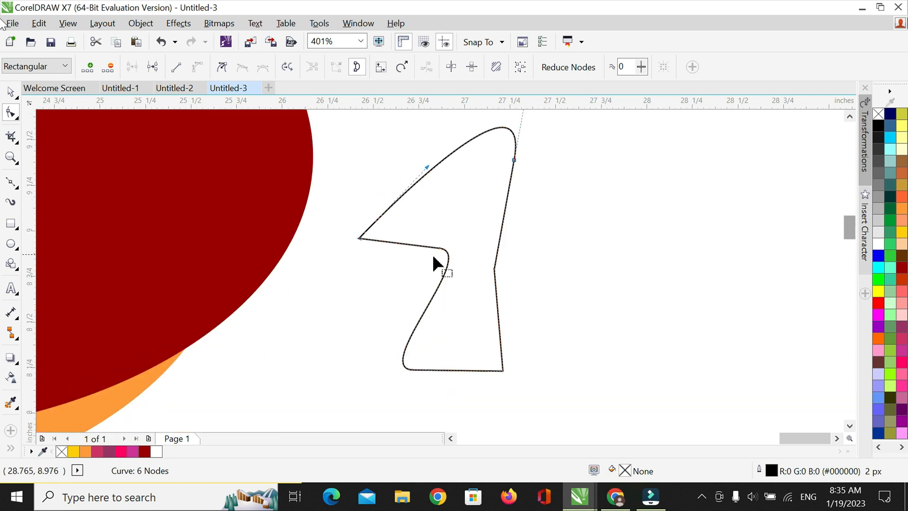
{"action": "left_click_drag", "start_coordinate": [426, 167], "coordinate": [370, 185]}
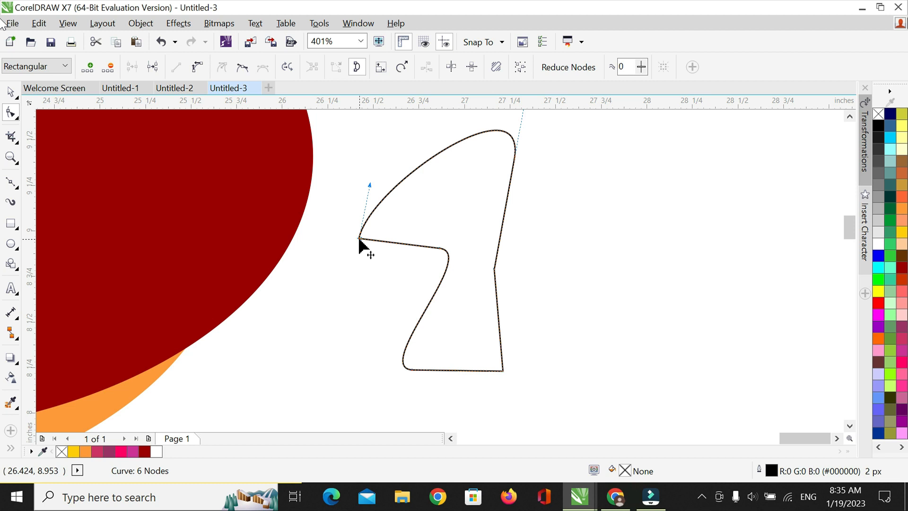
Convert the flag's lower edge to a curve and round the flag's left tip with its node handles
{"action": "left_click", "coordinate": [439, 248]}
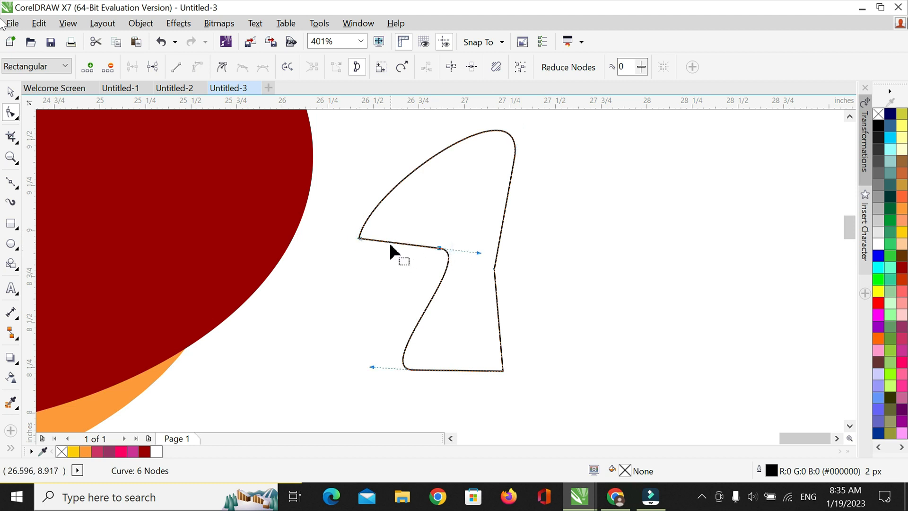
{"action": "left_click", "coordinate": [397, 243]}
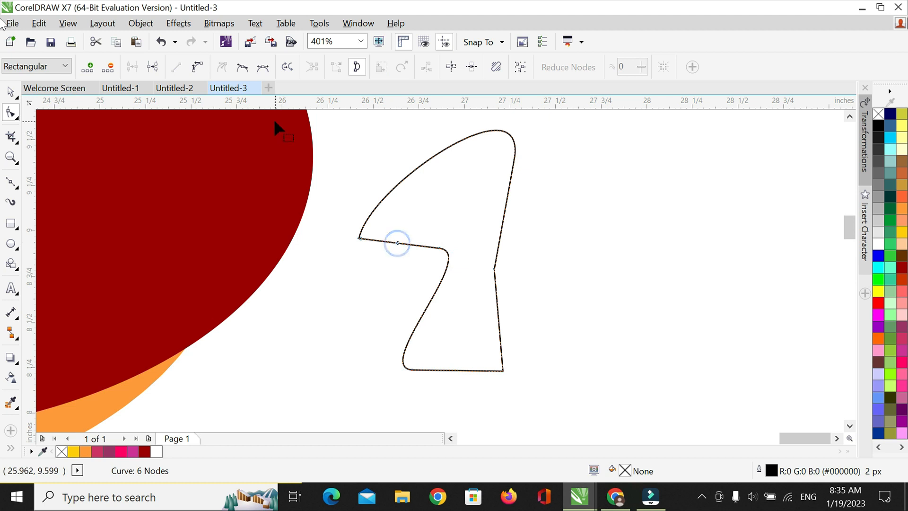
{"action": "left_click", "coordinate": [198, 67]}
{"action": "left_click", "coordinate": [239, 69]}
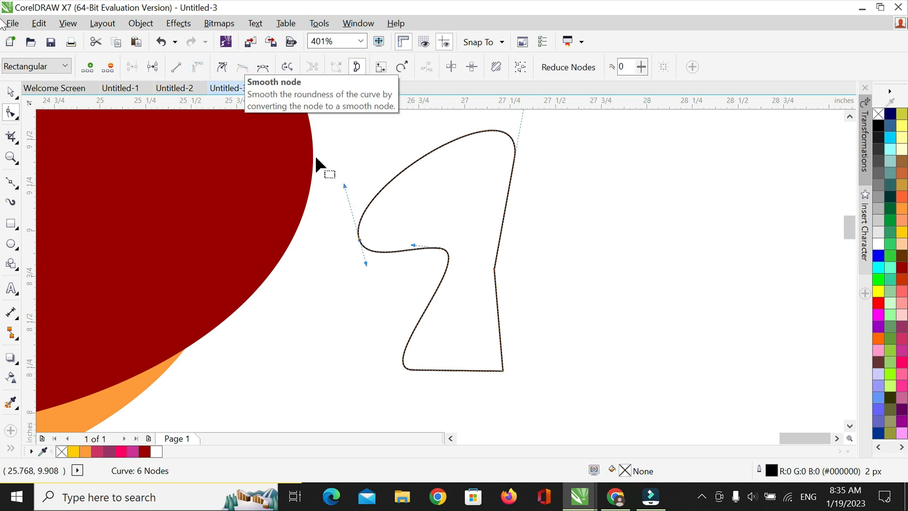
{"action": "left_click", "coordinate": [358, 240]}
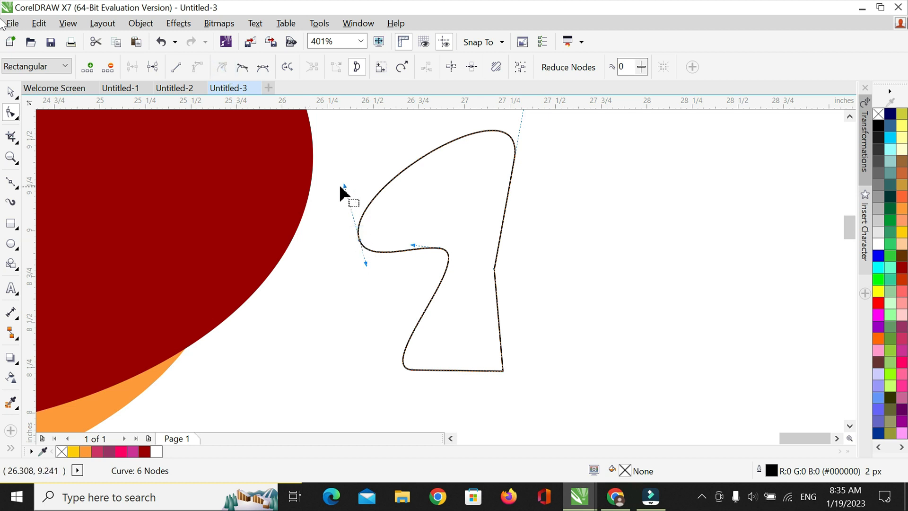
{"action": "left_click_drag", "start_coordinate": [345, 185], "coordinate": [299, 232]}
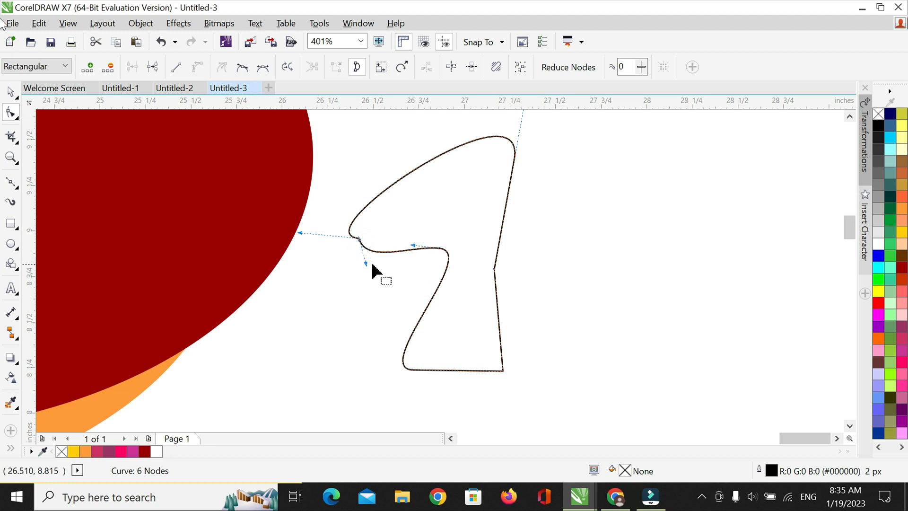
{"action": "left_click_drag", "start_coordinate": [367, 263], "coordinate": [414, 235]}
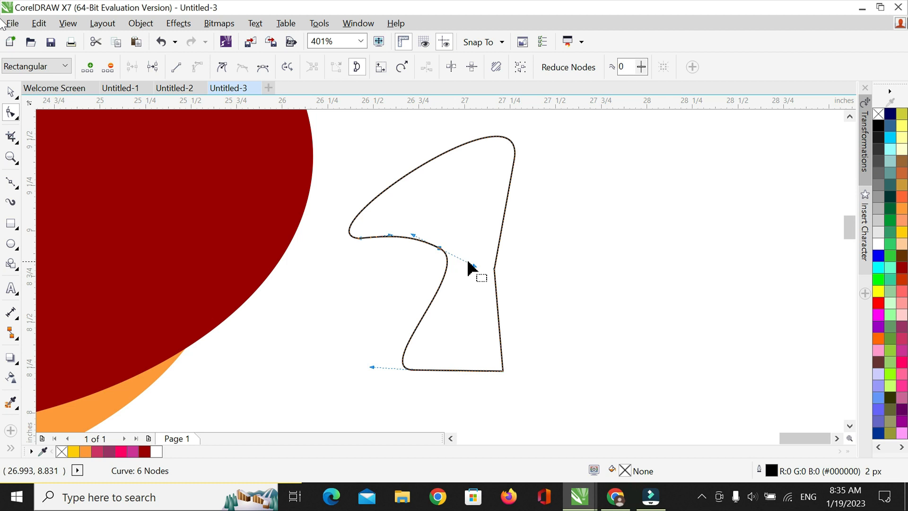
Reshape the inner corner between flag and stem into a higher, narrower arch and raise the flag's tip slightly
{"action": "left_click_drag", "start_coordinate": [474, 266], "coordinate": [438, 310]}
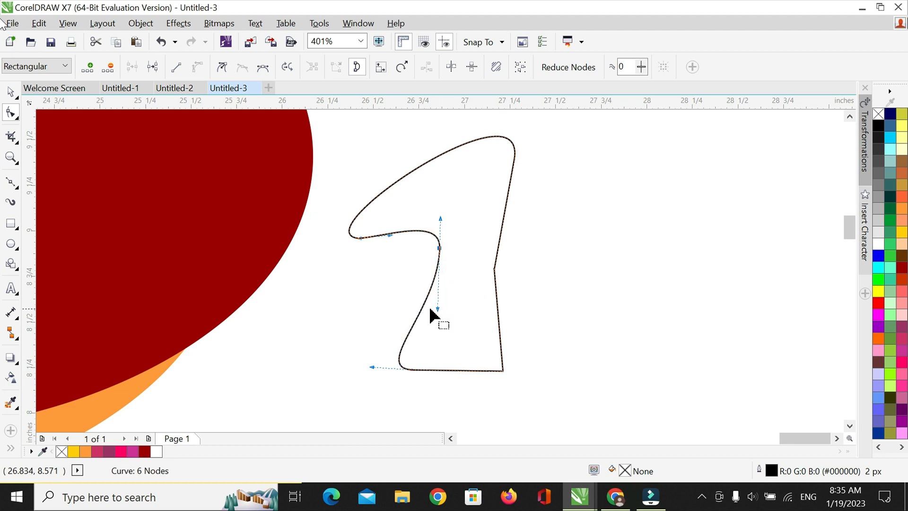
{"action": "left_click_drag", "start_coordinate": [440, 219], "coordinate": [473, 169]}
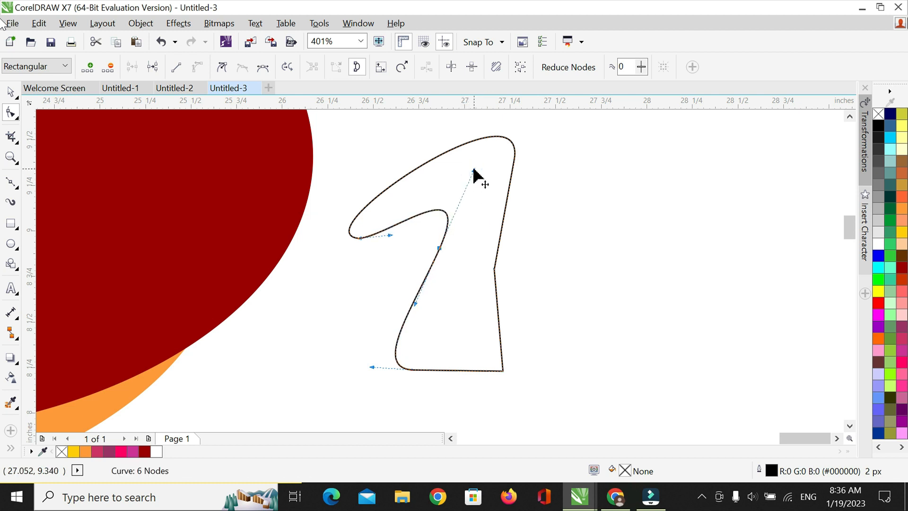
{"action": "left_click_drag", "start_coordinate": [390, 235], "coordinate": [360, 233]}
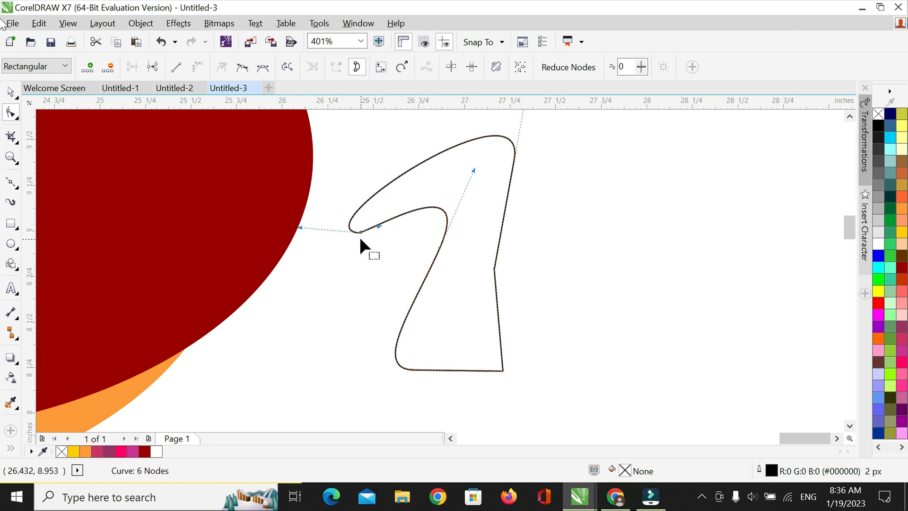
{"action": "left_click", "coordinate": [494, 269]}
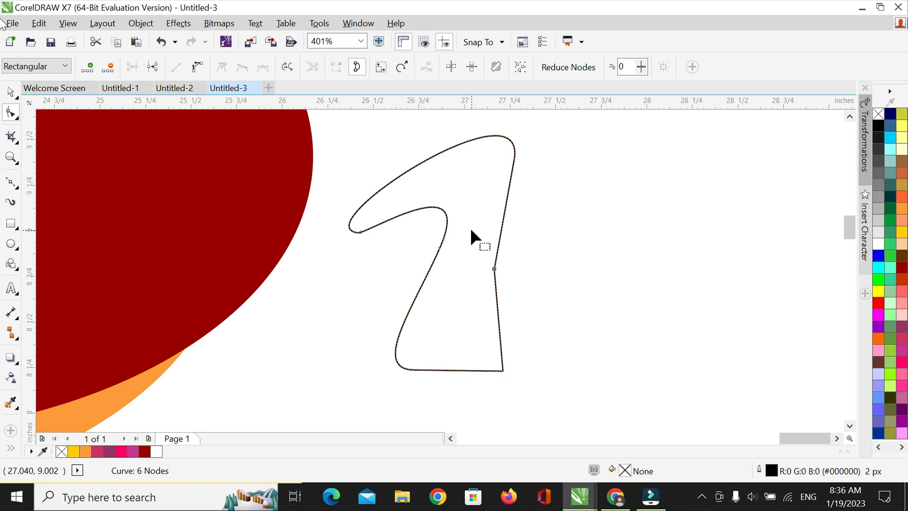
{"action": "key", "text": "Delete"}
{"action": "key", "text": "ctrl+z"}
Curve the stem's lower right segment outward at the base and delete the middle node on the right edge
{"action": "left_click", "coordinate": [503, 370]}
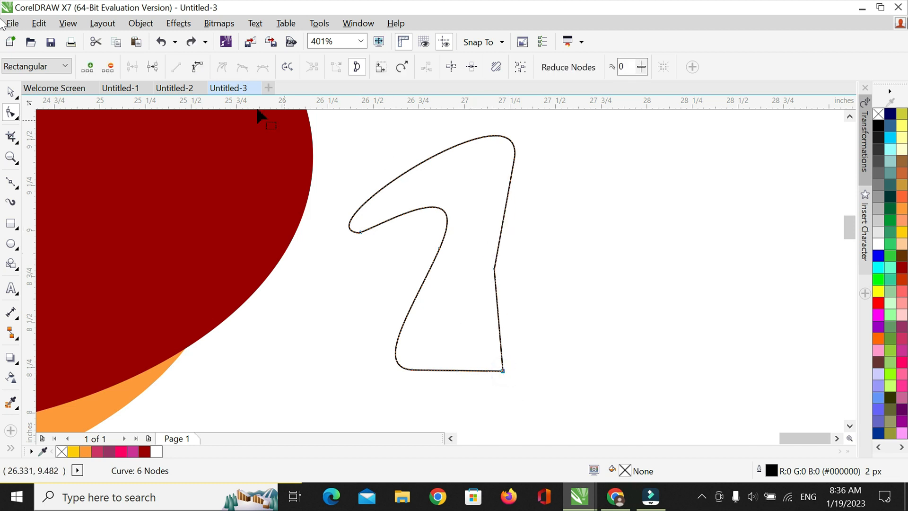
{"action": "left_click", "coordinate": [200, 69]}
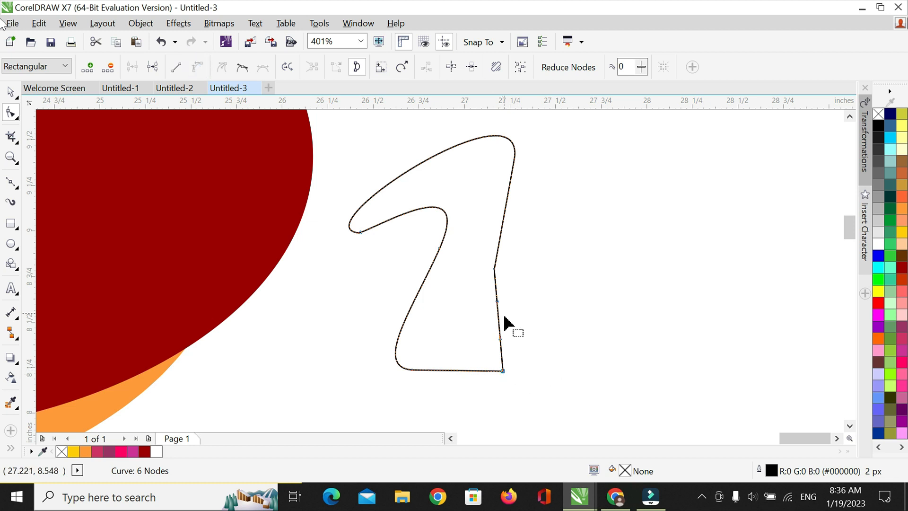
{"action": "left_click_drag", "start_coordinate": [500, 337], "coordinate": [530, 368]}
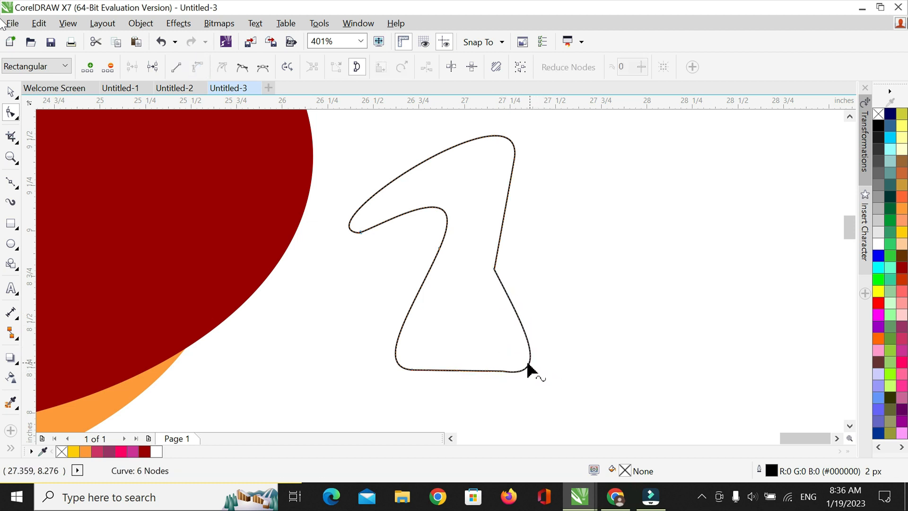
{"action": "left_click", "coordinate": [495, 269]}
{"action": "key", "text": "Delete"}
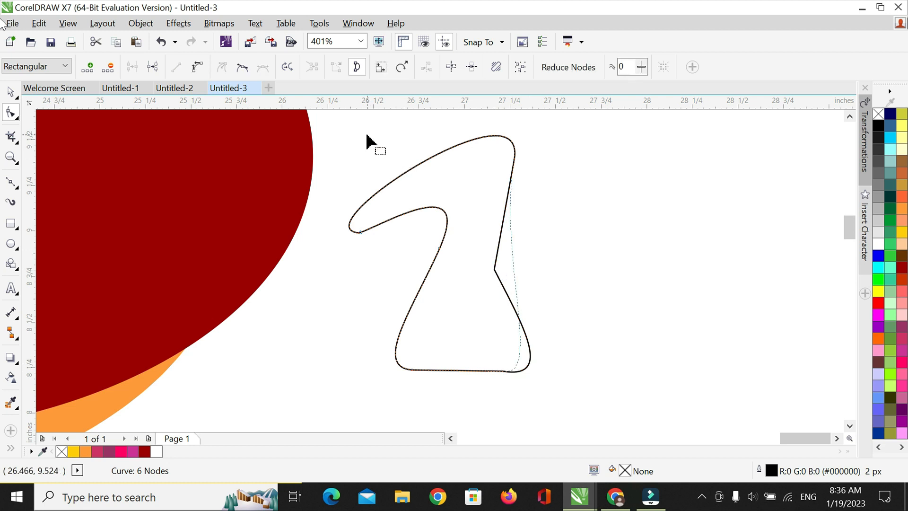
Bow the stem's right edge inward and flare its lower-right corner outward using the handles of the edge's end nodes
{"action": "left_click", "coordinate": [509, 370]}
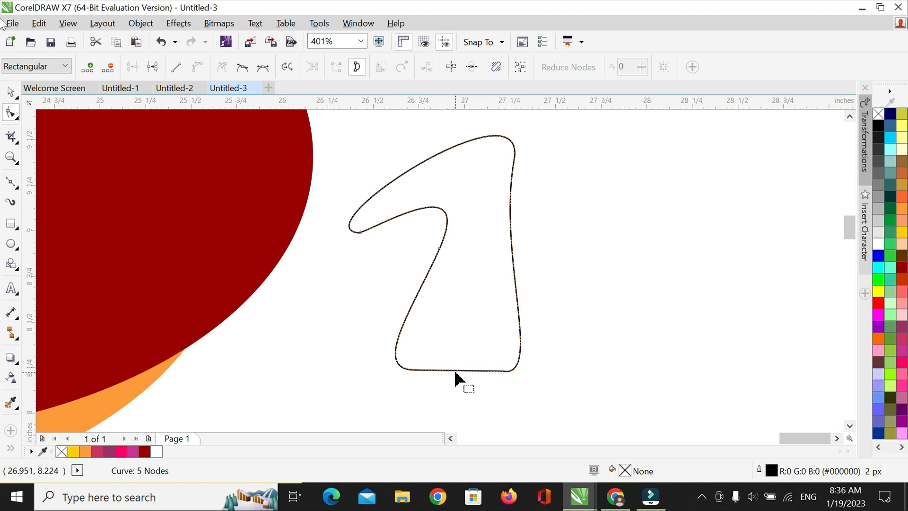
{"action": "left_click", "coordinate": [501, 371]}
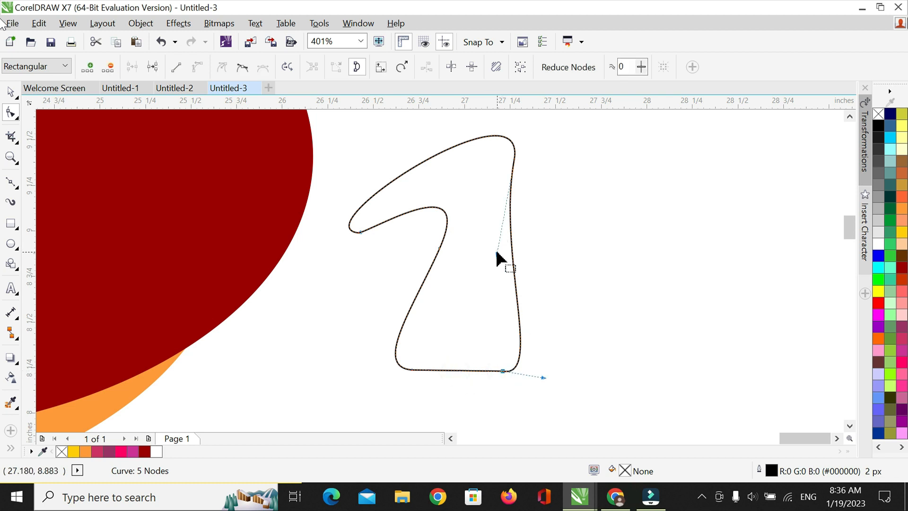
{"action": "left_click_drag", "start_coordinate": [497, 255], "coordinate": [460, 290]}
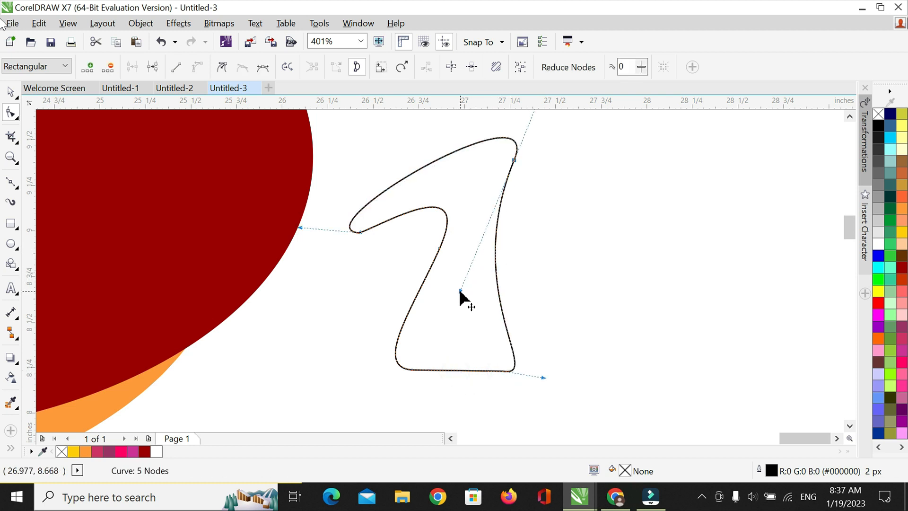
{"action": "left_click_drag", "start_coordinate": [542, 377], "coordinate": [581, 368]}
{"action": "left_click", "coordinate": [461, 290]}
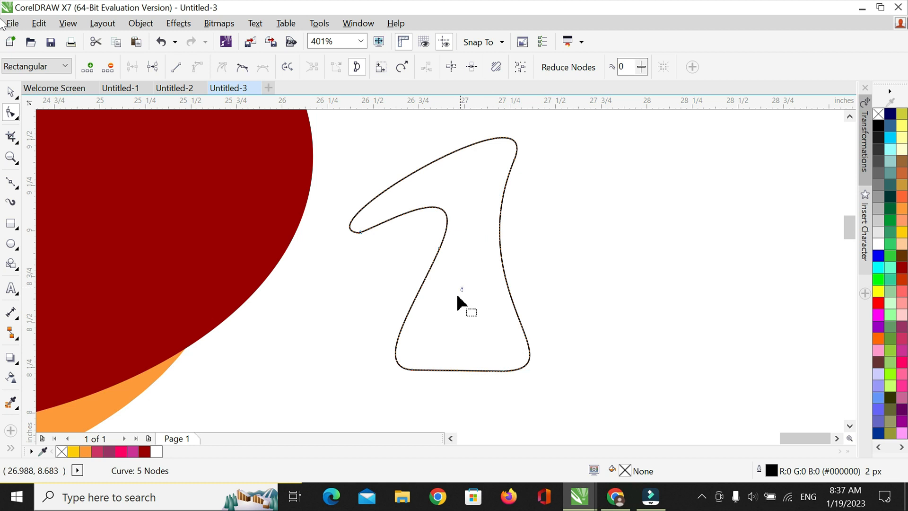
{"action": "left_click", "coordinate": [504, 191]}
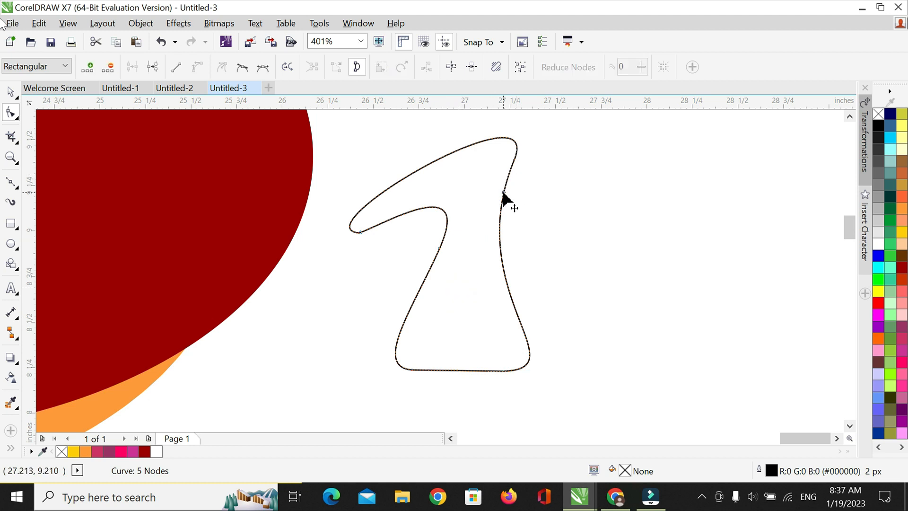
{"action": "left_click", "coordinate": [514, 161]}
{"action": "left_click_drag", "start_coordinate": [461, 292], "coordinate": [433, 349]}
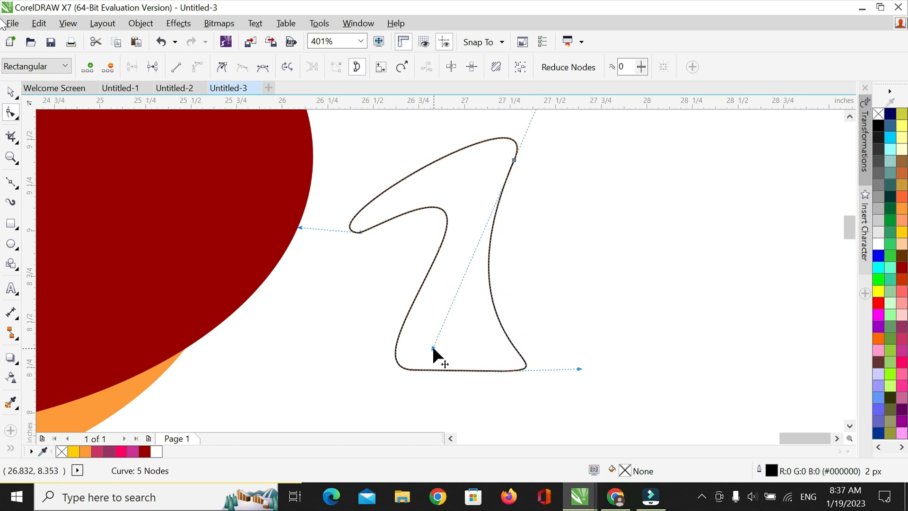
{"action": "left_click_drag", "start_coordinate": [579, 370], "coordinate": [586, 354]}
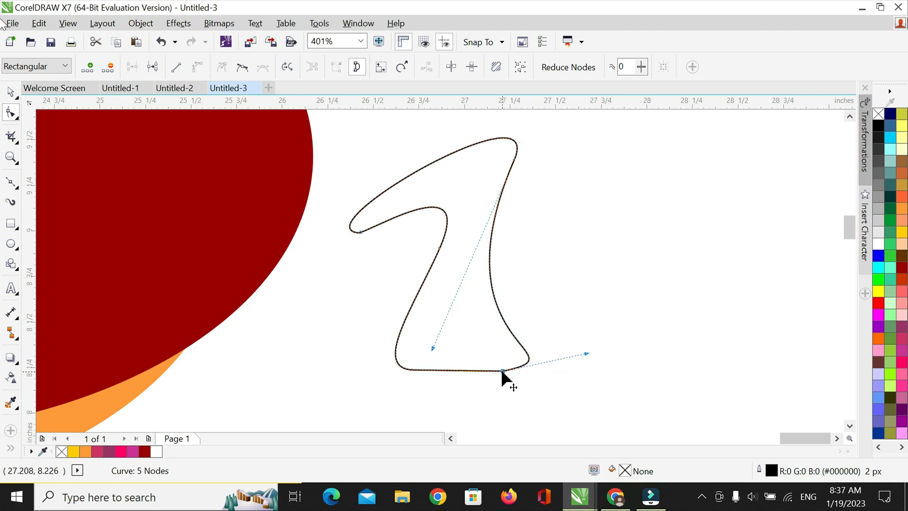
Extend the numeral's lower-left corner outward and flatten the lower-right base curve with the handles of the base's end nodes
{"action": "left_click", "coordinate": [411, 369]}
{"action": "mouse_move", "coordinate": [372, 371]}
{"action": "left_mouse_down"}
{"action": "mouse_move", "coordinate": [355, 373]}
{"action": "mouse_move", "coordinate": [361, 385]}
{"action": "left_mouse_up"}
{"action": "left_click", "coordinate": [501, 372]}
{"action": "left_click_drag", "start_coordinate": [501, 373], "coordinate": [501, 372]}
{"action": "left_click_drag", "start_coordinate": [586, 351], "coordinate": [595, 365]}
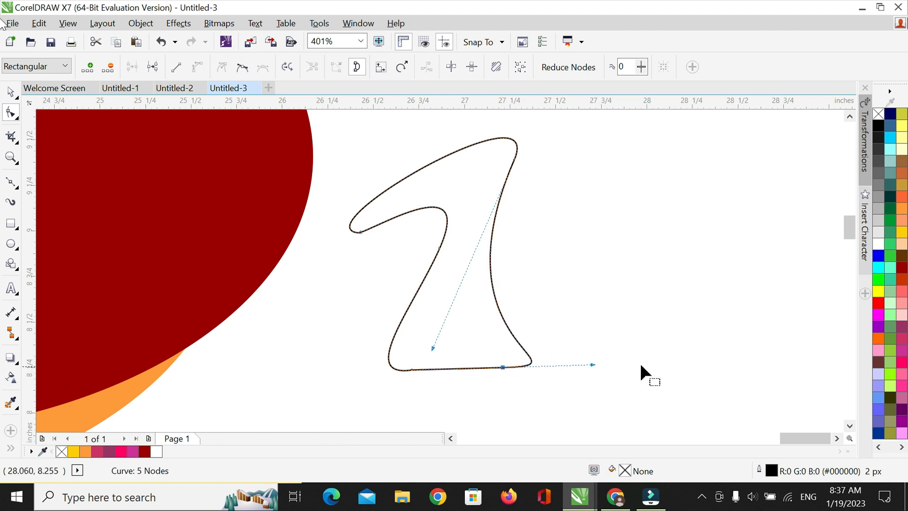
Widen the numeral's lower-left foot and bend the stem's left edge inward with the adjoining node handles
{"action": "left_click", "coordinate": [412, 369]}
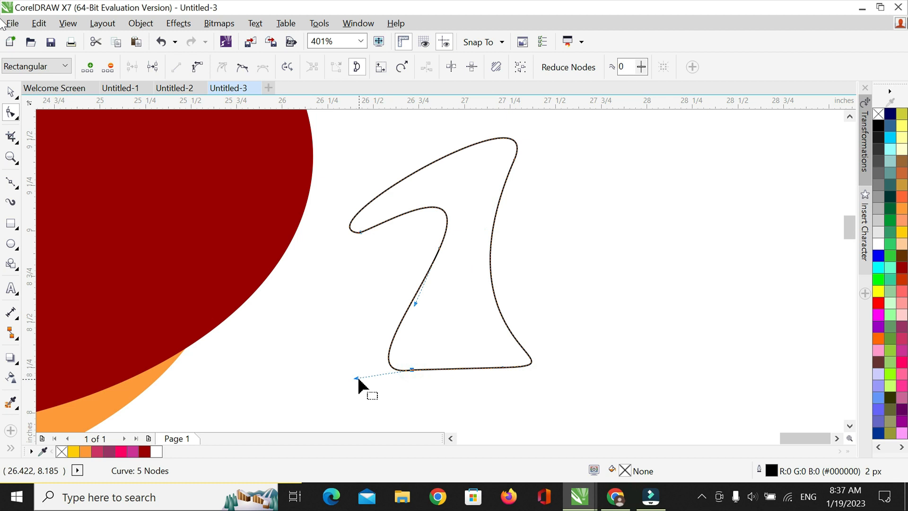
{"action": "left_click_drag", "start_coordinate": [356, 378], "coordinate": [342, 373]}
{"action": "left_click_drag", "start_coordinate": [416, 305], "coordinate": [415, 326]}
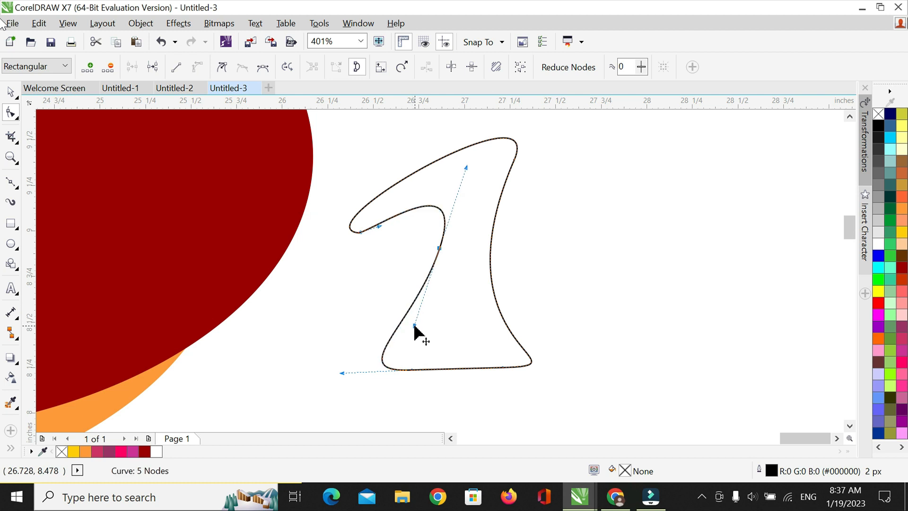
{"action": "key", "text": "space"}
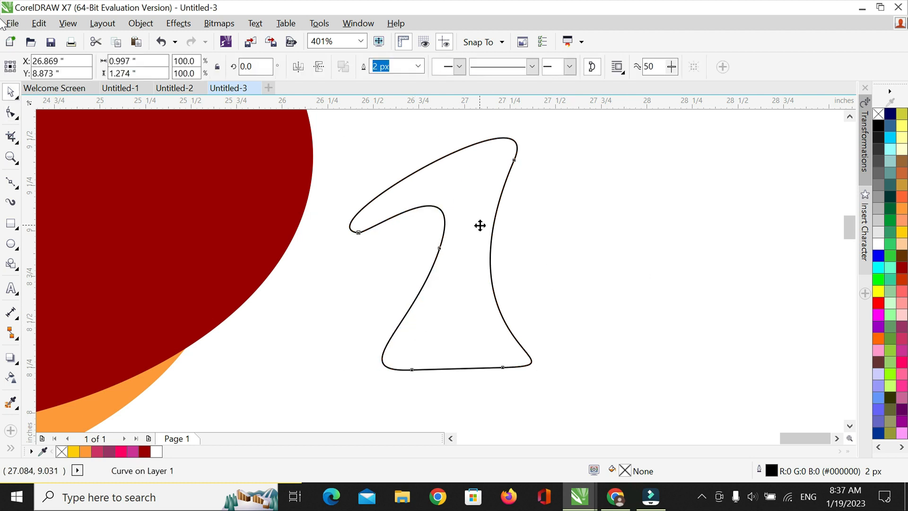
Place the numeral on the dark red ellipse at about 0.97 by 1.24 inches, with white fill and outline
{"action": "left_click", "coordinate": [472, 203]}
{"action": "left_click_drag", "start_coordinate": [533, 135], "coordinate": [460, 229]}
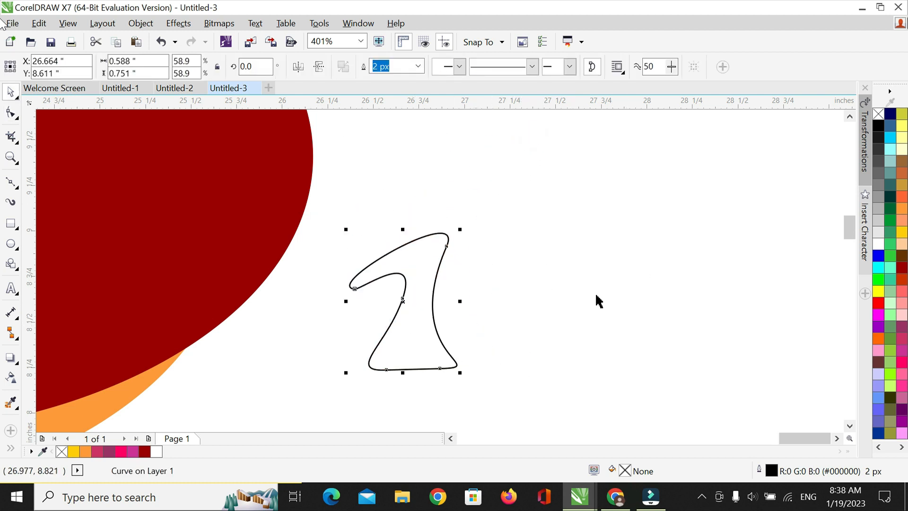
{"action": "left_click_drag", "start_coordinate": [780, 438], "coordinate": [774, 437]}
{"action": "left_click_drag", "start_coordinate": [771, 339], "coordinate": [365, 337]}
{"action": "left_click_drag", "start_coordinate": [436, 230], "coordinate": [563, 142]}
{"action": "left_click", "coordinate": [877, 244]}
{"action": "right_click", "coordinate": [878, 244]}
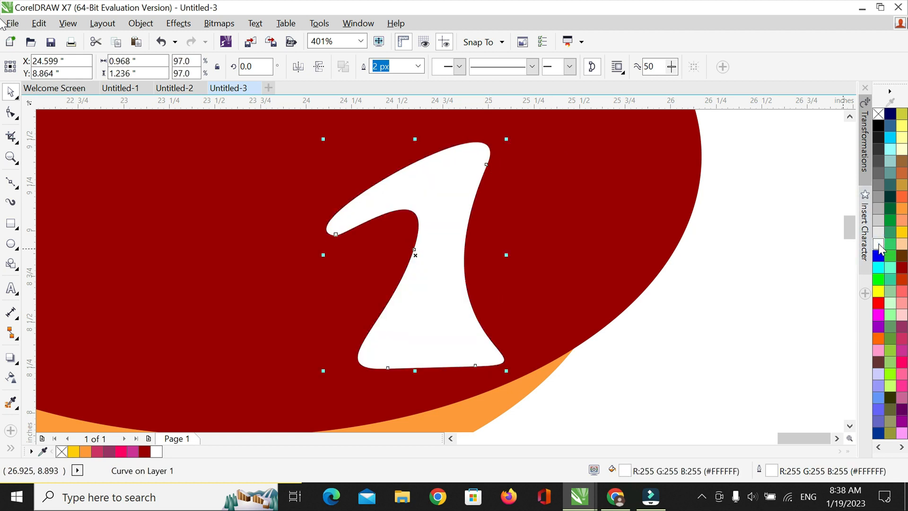
Enlarge the numeral to about 1.95 by 2.47 inches, move it to the ellipses' lower middle and rotate it to about 349 degrees
{"action": "left_click", "coordinate": [360, 42]}
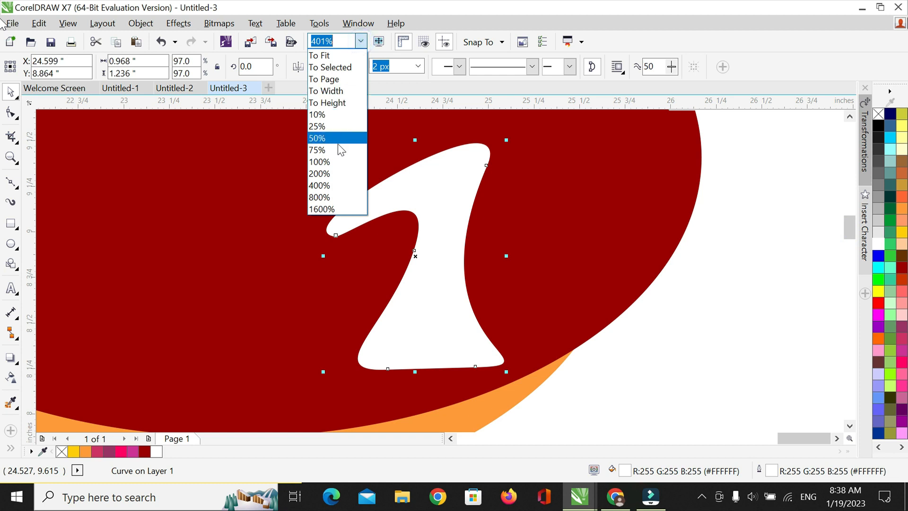
{"action": "left_click", "coordinate": [336, 162]}
{"action": "left_click", "coordinate": [547, 233]}
{"action": "left_click", "coordinate": [427, 263]}
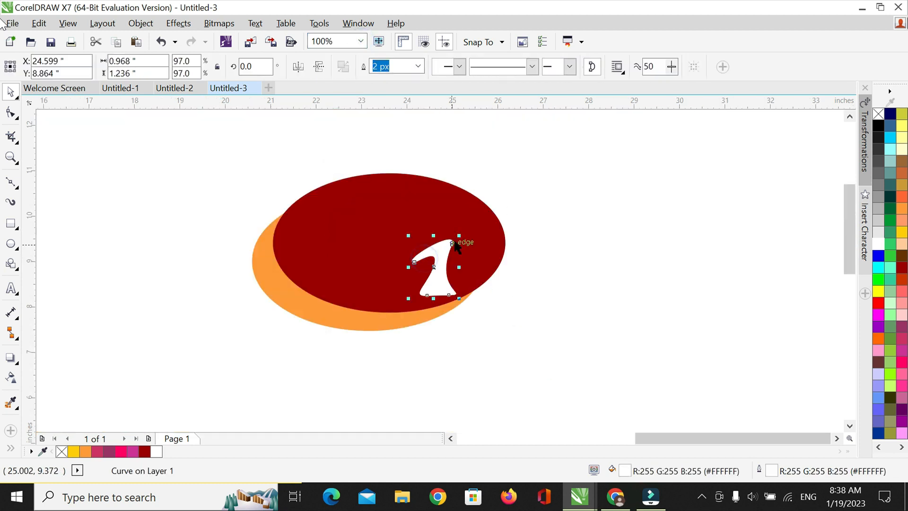
{"action": "left_click_drag", "start_coordinate": [451, 245], "coordinate": [479, 219]}
{"action": "left_click_drag", "start_coordinate": [442, 254], "coordinate": [436, 213]}
{"action": "left_click_drag", "start_coordinate": [407, 267], "coordinate": [398, 268]}
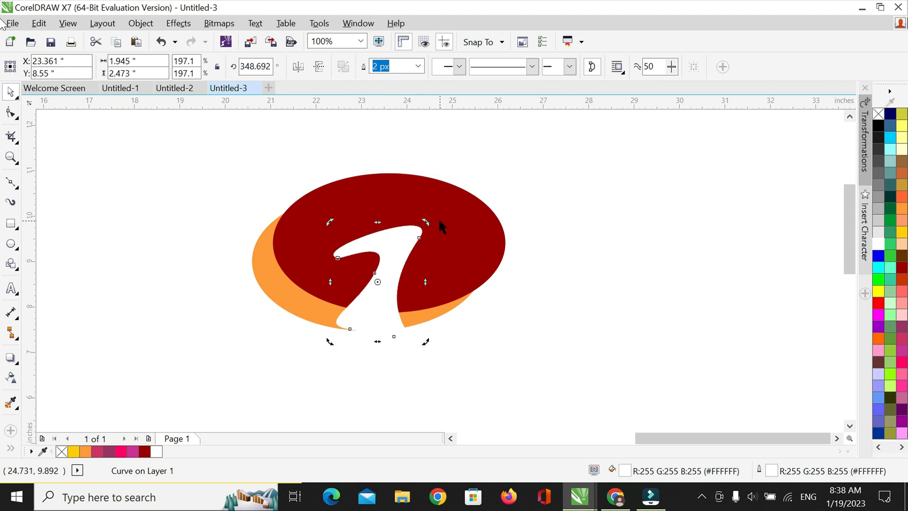
{"action": "left_click", "coordinate": [521, 319]}
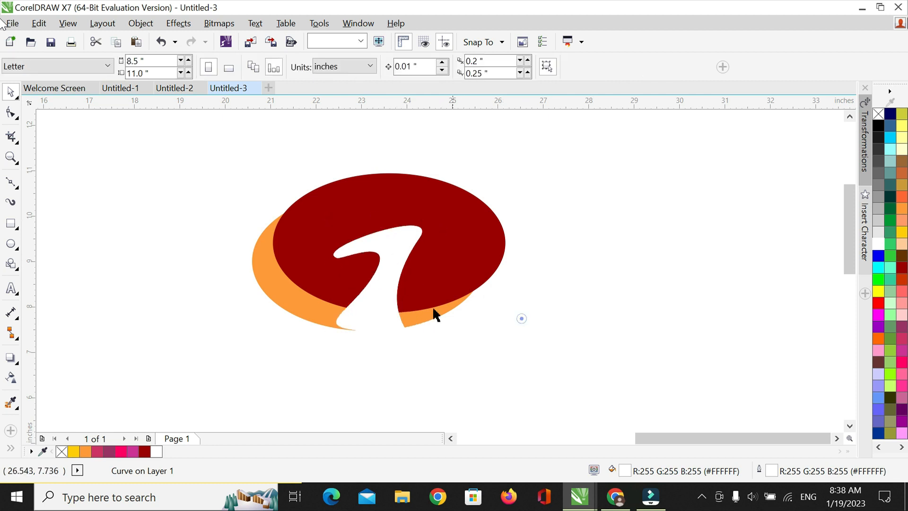
Nudge the white numeral down so its base extends past the orange ellipse's lower edge
{"action": "left_click", "coordinate": [385, 303]}
{"action": "key", "text": "Down"}
{"action": "key", "text": "Down"}
{"action": "key", "text": "Down"}
{"action": "key", "text": "Down"}
{"action": "key", "text": "Down"}
{"action": "key", "text": "Down"}
{"action": "key", "text": "Down"}
{"action": "key", "text": "Down"}
{"action": "key", "text": "Down"}
{"action": "key", "text": "Down"}
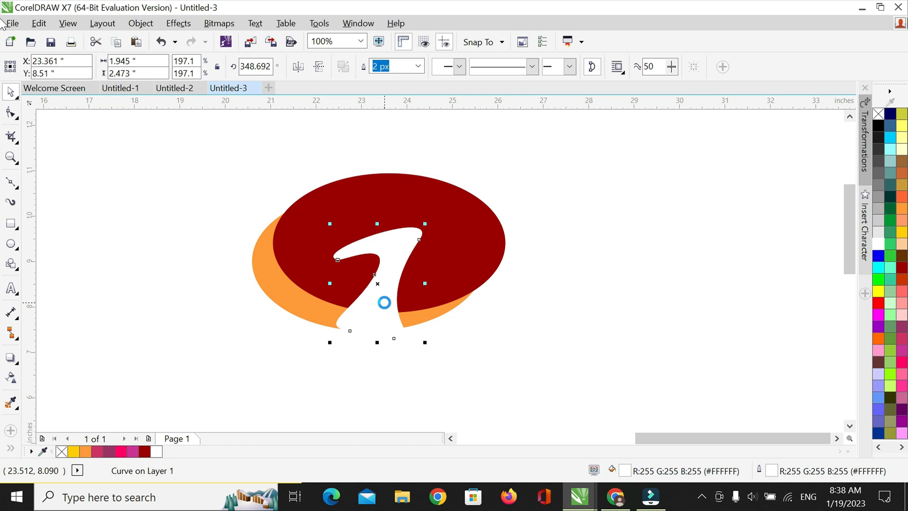
{"action": "key", "text": "Down"}
{"action": "key", "text": "Down"}
{"action": "key", "text": "Down"}
{"action": "key", "text": "Down"}
{"action": "key", "text": "Down"}
{"action": "key", "text": "Down"}
{"action": "key", "text": "Down"}
{"action": "key", "text": "Down"}
{"action": "key", "text": "Down"}
{"action": "key", "text": "Down"}
{"action": "key", "text": "Down"}
{"action": "left_click", "coordinate": [496, 344]}
Stretch the numeral upward to about 2.75 inches tall and nudge it slightly down
{"action": "left_click", "coordinate": [377, 279]}
{"action": "left_click_drag", "start_coordinate": [377, 231], "coordinate": [377, 219]}
{"action": "key", "text": "Down"}
{"action": "key", "text": "Down"}
{"action": "key", "text": "Down"}
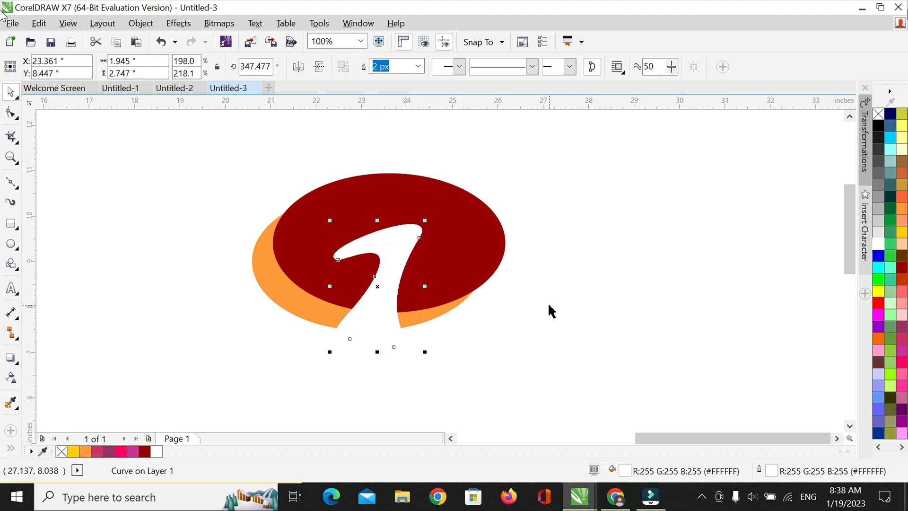
{"action": "left_click", "coordinate": [643, 337]}
Draw an ellipse about 0.95 by 0.65 inches, place it above the numeral and make its fill and outline white
{"action": "left_click", "coordinate": [11, 243]}
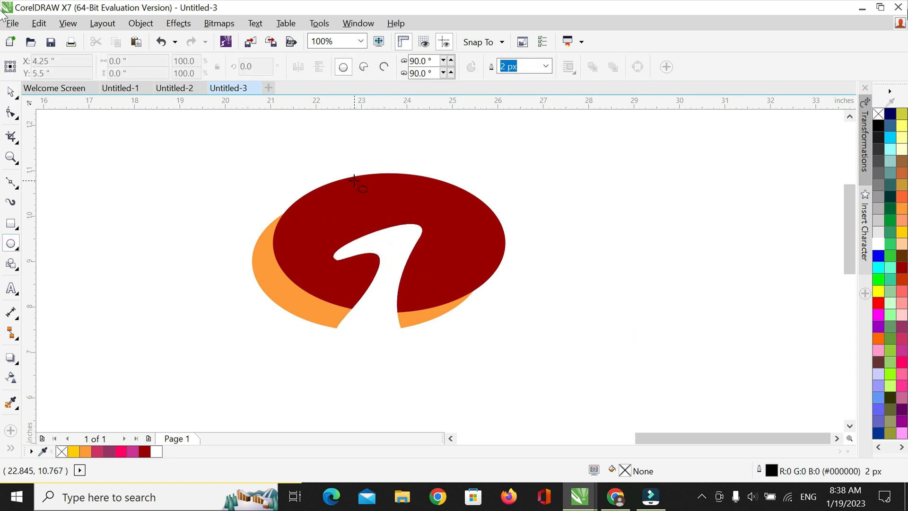
{"action": "left_click_drag", "start_coordinate": [504, 146], "coordinate": [549, 177]}
{"action": "key", "text": "space"}
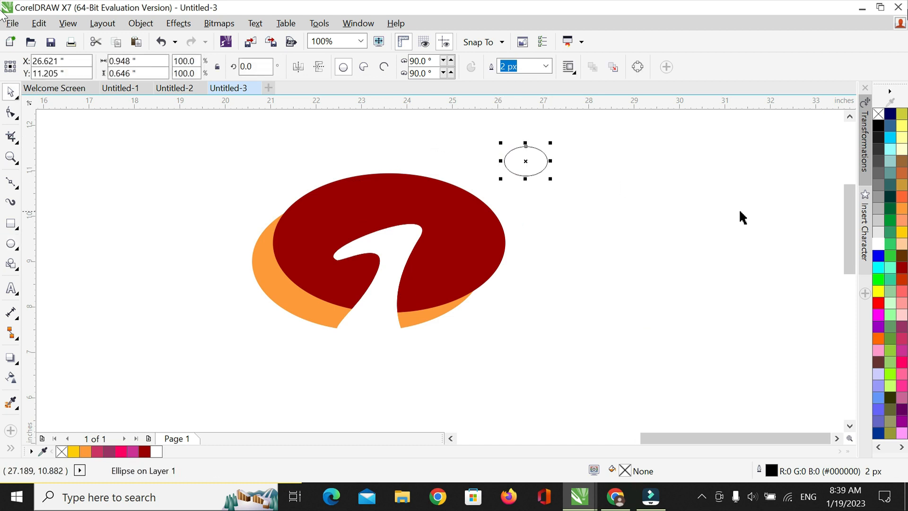
{"action": "left_click_drag", "start_coordinate": [524, 160], "coordinate": [403, 199]}
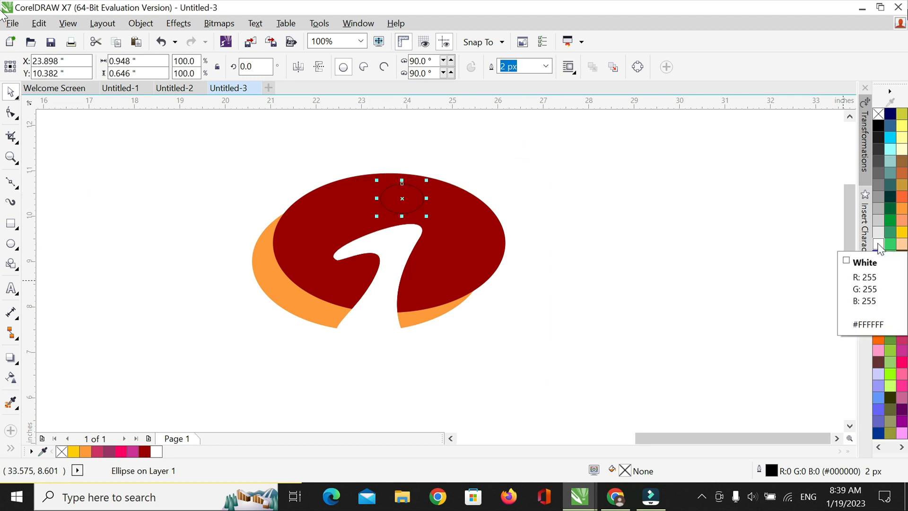
{"action": "left_click", "coordinate": [878, 244]}
{"action": "right_click", "coordinate": [878, 244]}
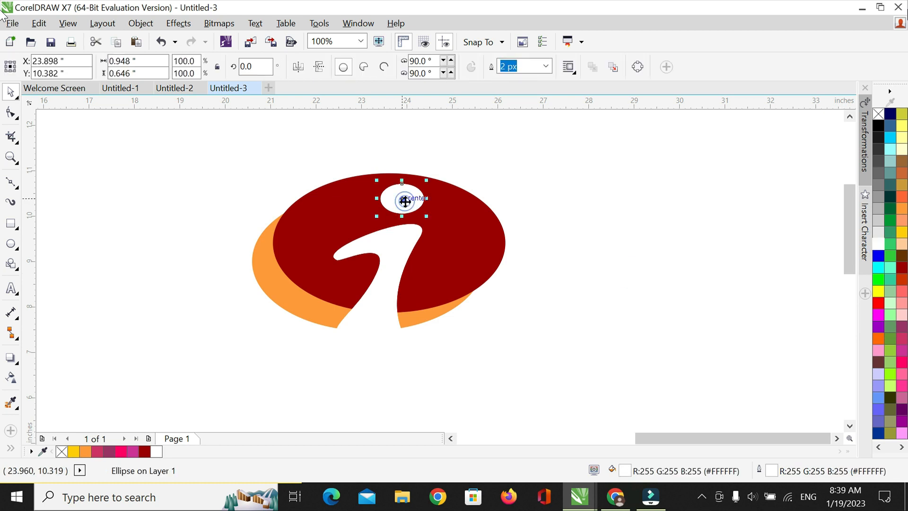
{"action": "left_click_drag", "start_coordinate": [405, 200], "coordinate": [405, 202]}
Group all the logo shapes and move the group up and to the left to free space beside it
{"action": "left_click_drag", "start_coordinate": [208, 136], "coordinate": [567, 373]}
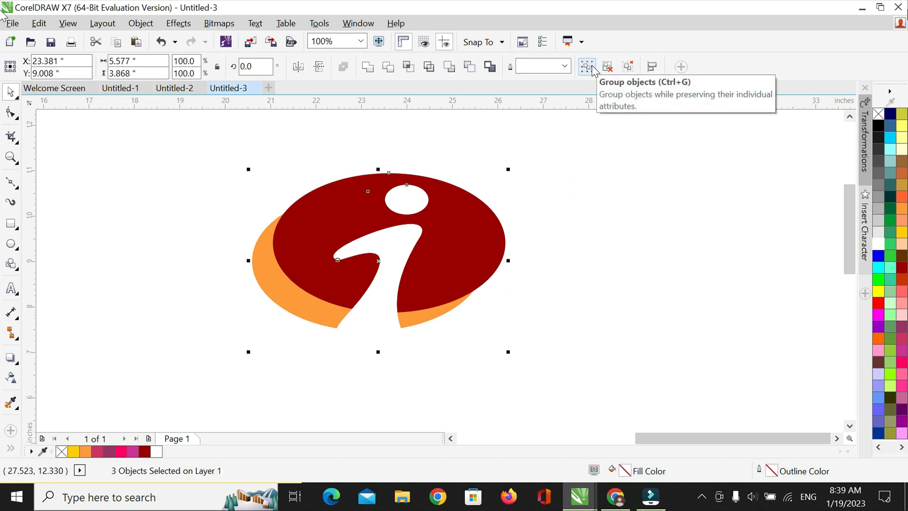
{"action": "left_click", "coordinate": [588, 71]}
{"action": "left_click_drag", "start_coordinate": [403, 242], "coordinate": [251, 211]}
{"action": "left_click", "coordinate": [463, 238]}
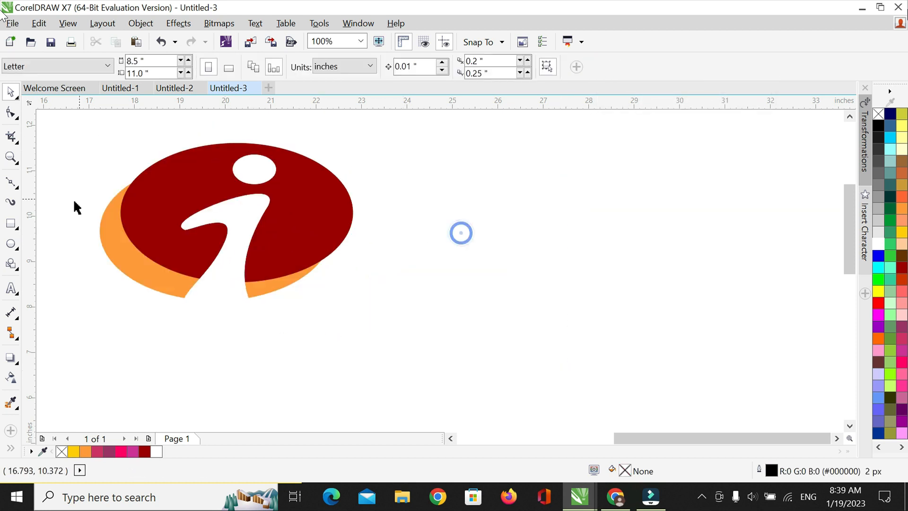
Draw a rectangle about 10.53 by 4.25 inches beside the logo and shift it to overlap the dark red ellipse's right edge
{"action": "left_click", "coordinate": [12, 224]}
{"action": "mouse_move", "coordinate": [354, 138]}
{"action": "left_mouse_down"}
{"action": "mouse_move", "coordinate": [701, 316]}
{"action": "mouse_move", "coordinate": [784, 331]}
{"action": "mouse_move", "coordinate": [833, 324]}
{"action": "mouse_move", "coordinate": [833, 332]}
{"action": "left_mouse_up"}
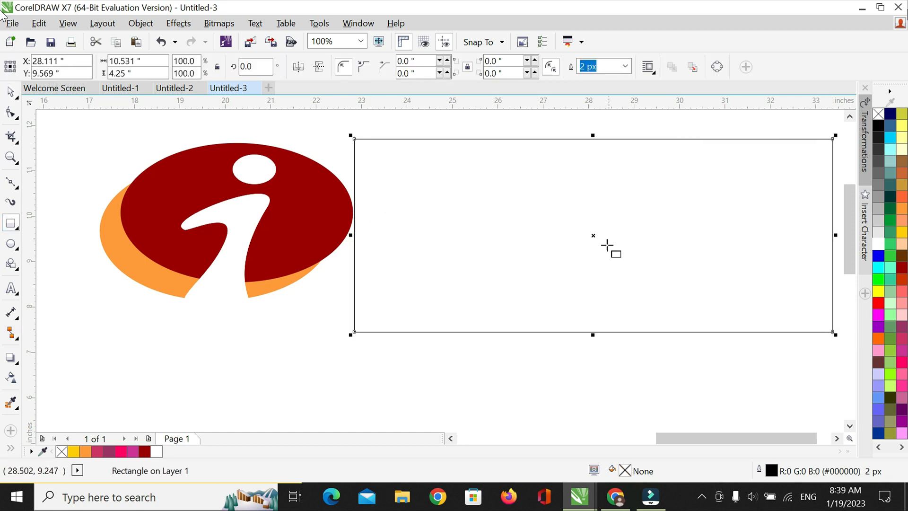
{"action": "key", "text": "space"}
{"action": "left_click_drag", "start_coordinate": [594, 235], "coordinate": [583, 238]}
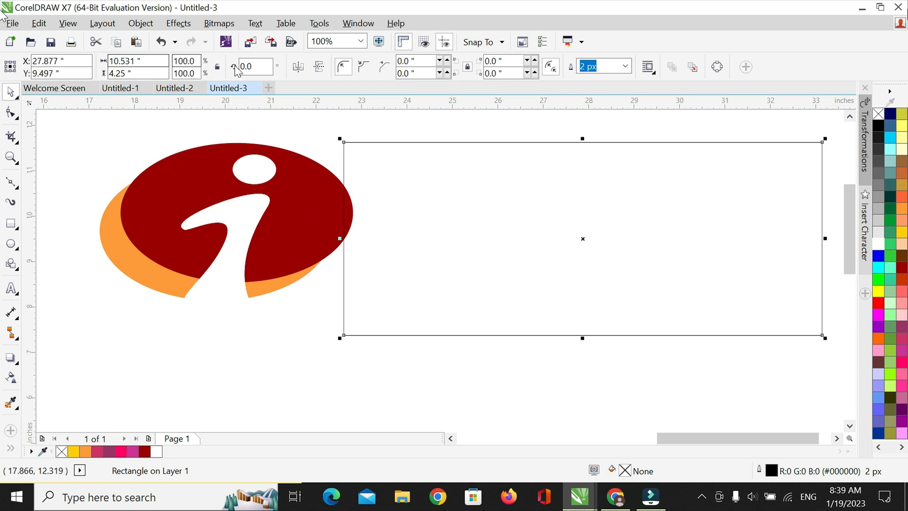
{"action": "left_click", "coordinate": [160, 138]}
{"action": "double_click", "coordinate": [391, 194]}
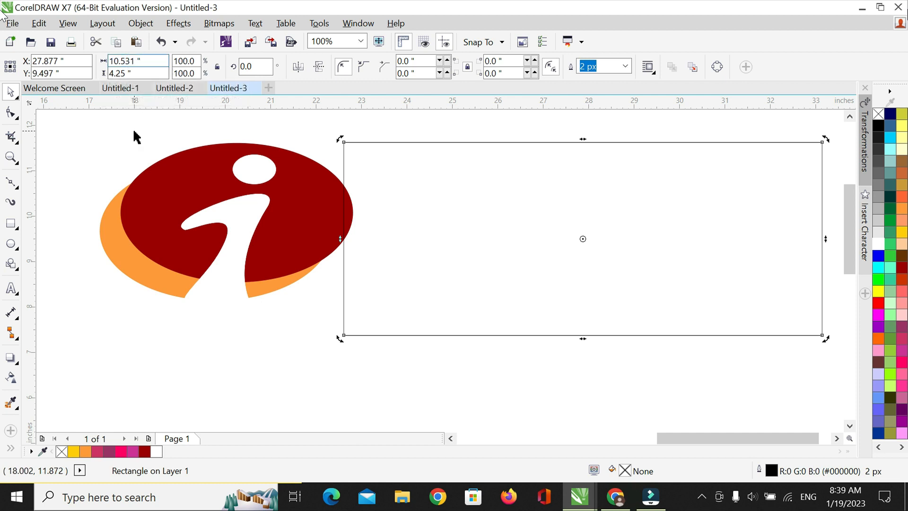
{"action": "left_click", "coordinate": [212, 171]}
{"action": "left_click", "coordinate": [454, 217]}
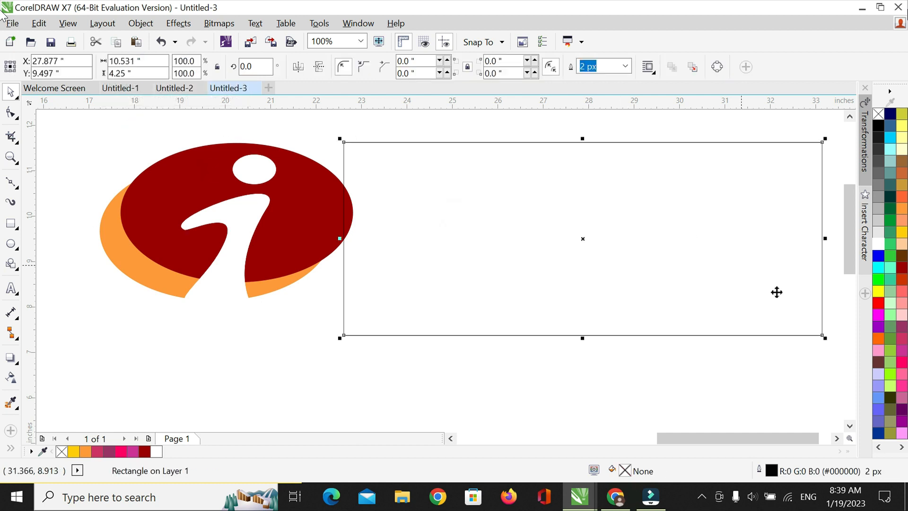
Fill the rectangle with orange-red #CC3300 and convert the fill to a linear fountain fill fading to white
{"action": "left_click", "coordinate": [901, 269]}
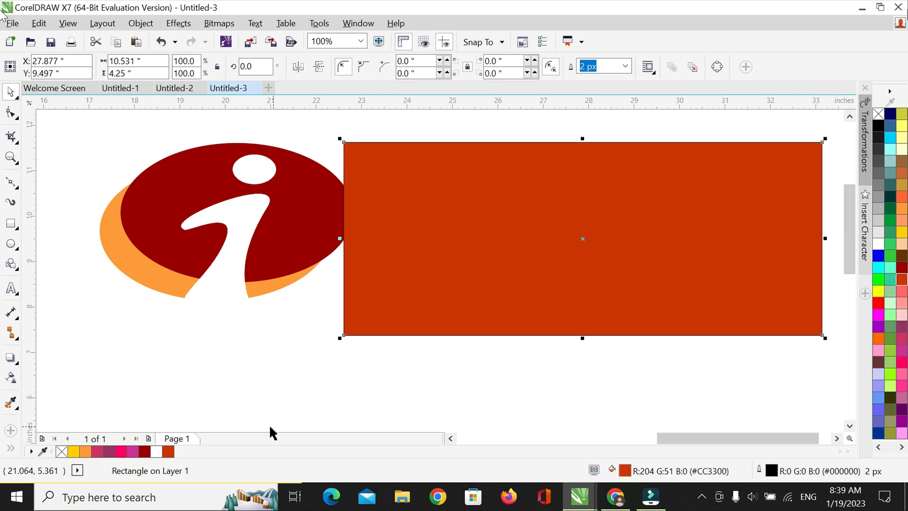
{"action": "left_click", "coordinate": [11, 449]}
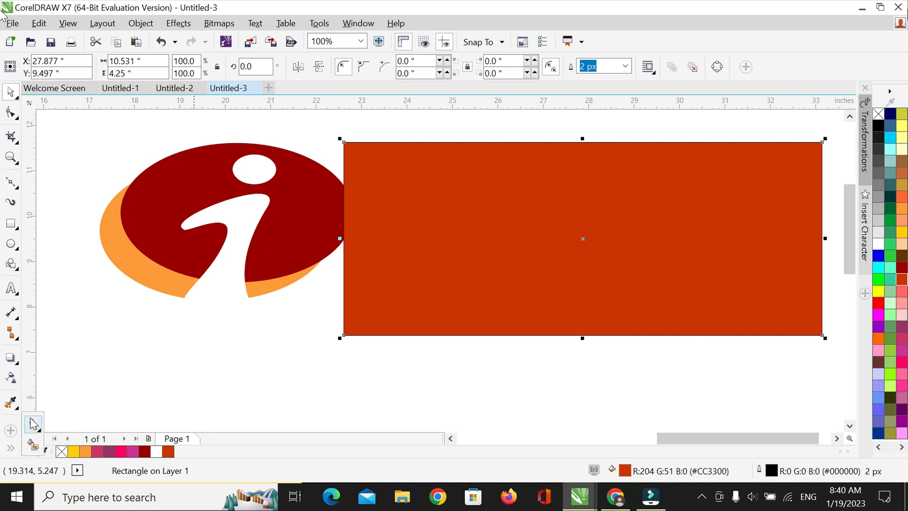
{"action": "left_click", "coordinate": [32, 423]}
{"action": "left_click", "coordinate": [50, 69]}
{"action": "left_click", "coordinate": [50, 69]}
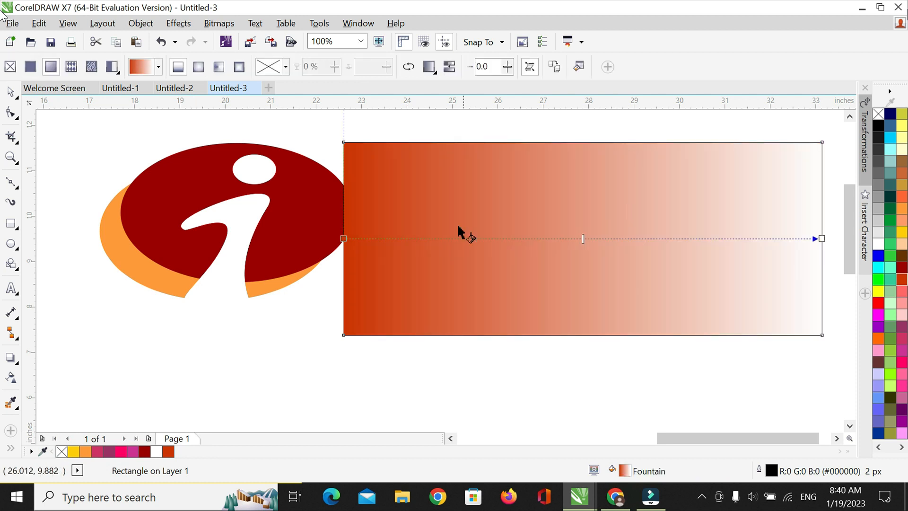
Turn the rectangle's gradient vertical so it starts at the top edge and runs downward
{"action": "left_click_drag", "start_coordinate": [344, 240], "coordinate": [629, 314]}
{"action": "left_click_drag", "start_coordinate": [823, 239], "coordinate": [634, 382]}
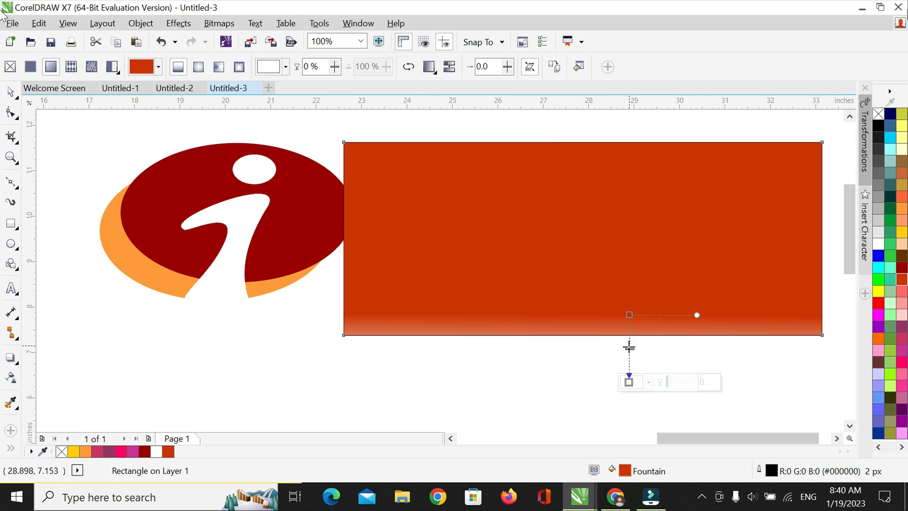
{"action": "left_click_drag", "start_coordinate": [629, 348], "coordinate": [561, 183]}
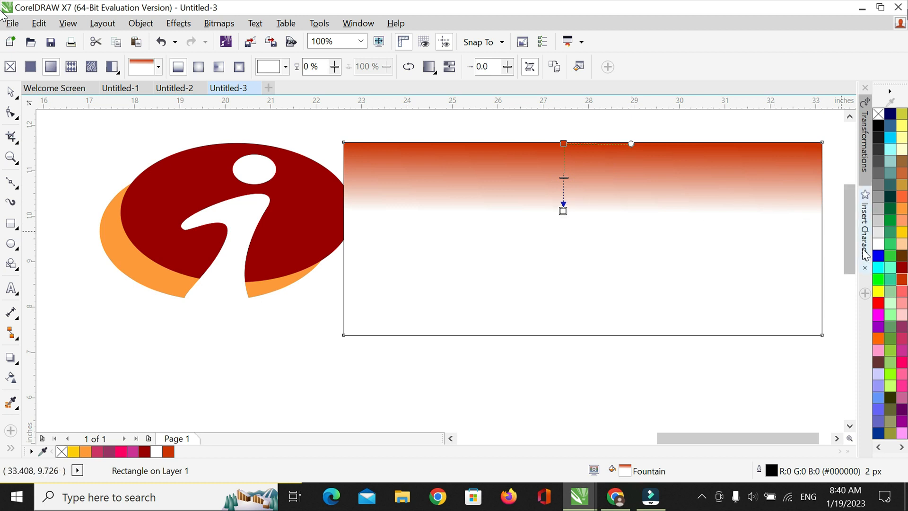
Make the gradient's end color dark red and stretch the gradient from just above the rectangle to well below it
{"action": "left_click", "coordinate": [901, 280]}
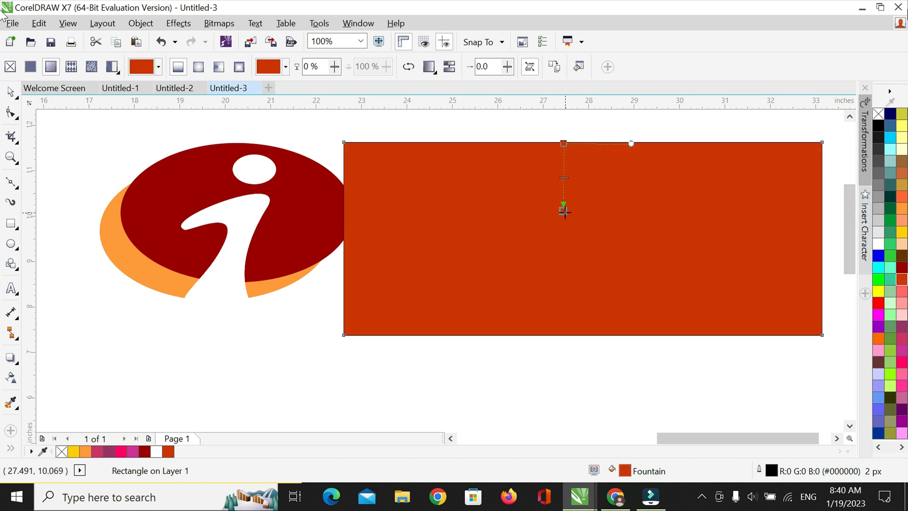
{"action": "left_click", "coordinate": [901, 272]}
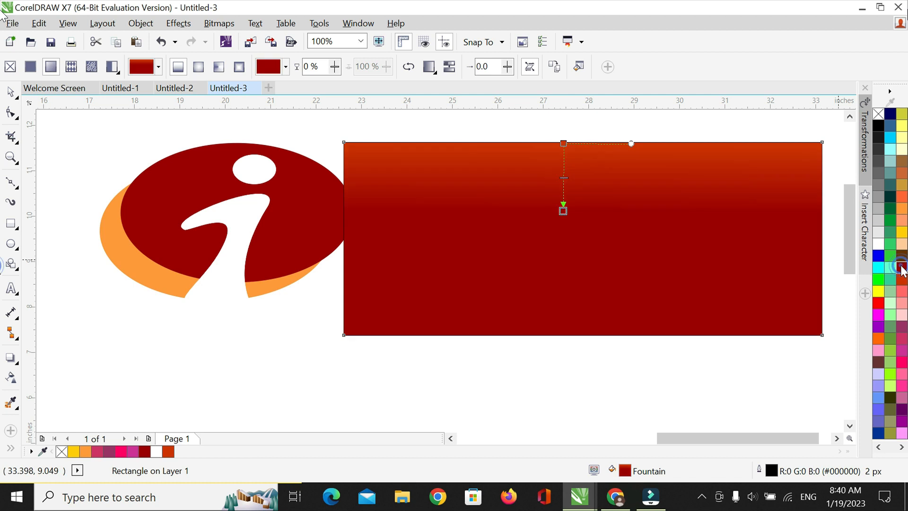
{"action": "left_click_drag", "start_coordinate": [563, 210], "coordinate": [569, 338]}
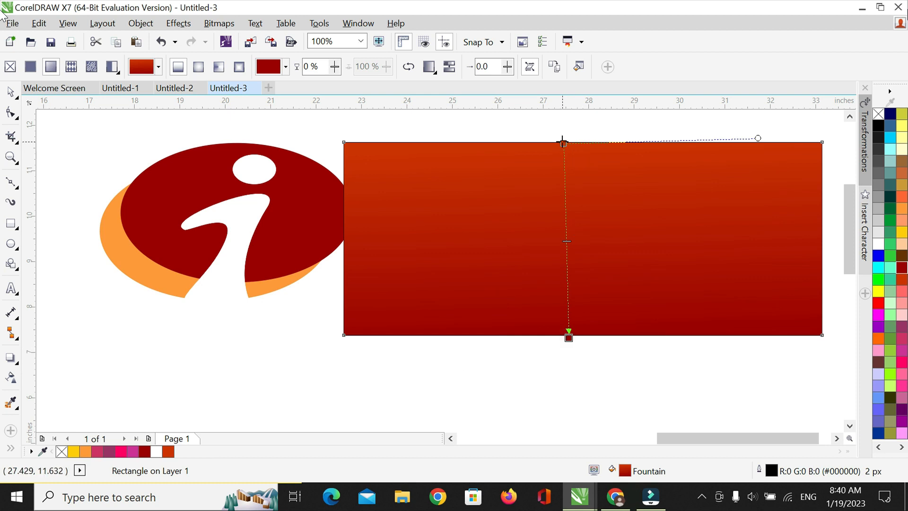
{"action": "left_click_drag", "start_coordinate": [563, 139], "coordinate": [562, 137]}
{"action": "left_click_drag", "start_coordinate": [568, 337], "coordinate": [568, 384]}
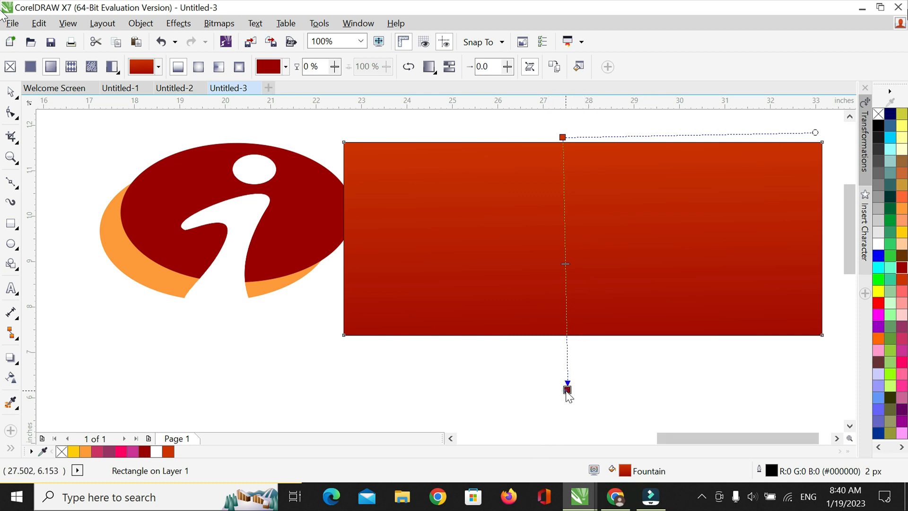
Set the gradient's orange-red start color to 14% transparency and level the gradient's side handle slightly
{"action": "mouse_move", "coordinate": [566, 389]}
{"action": "left_click_drag", "start_coordinate": [607, 389], "coordinate": [604, 389]}
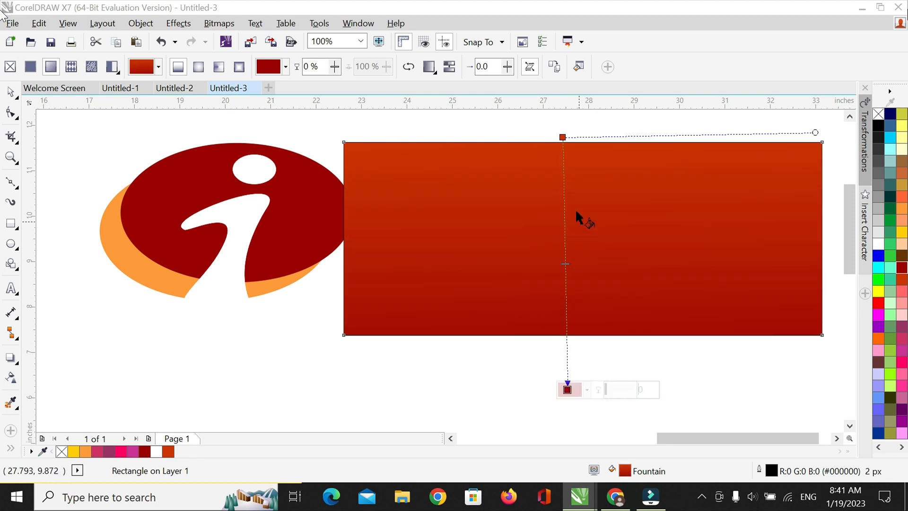
{"action": "mouse_move", "coordinate": [562, 137]}
{"action": "left_click_drag", "start_coordinate": [602, 136], "coordinate": [605, 138]}
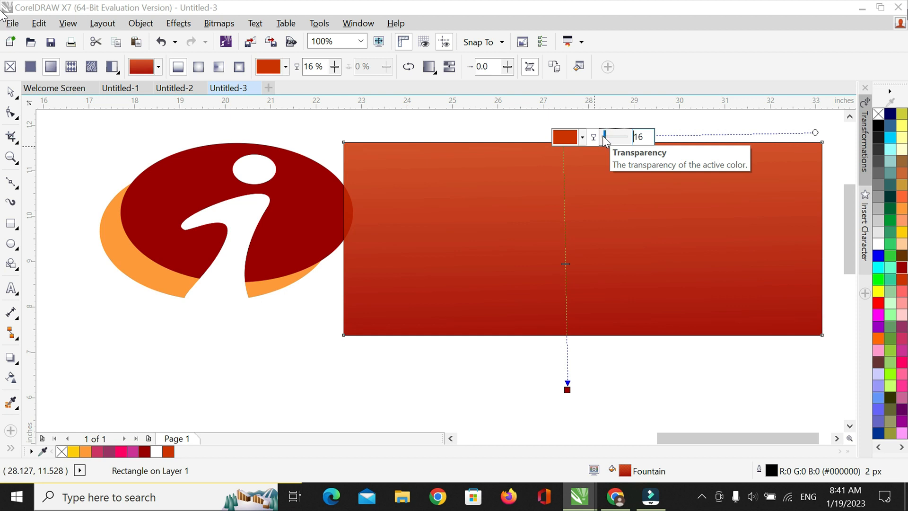
{"action": "left_click_drag", "start_coordinate": [608, 136], "coordinate": [604, 138]}
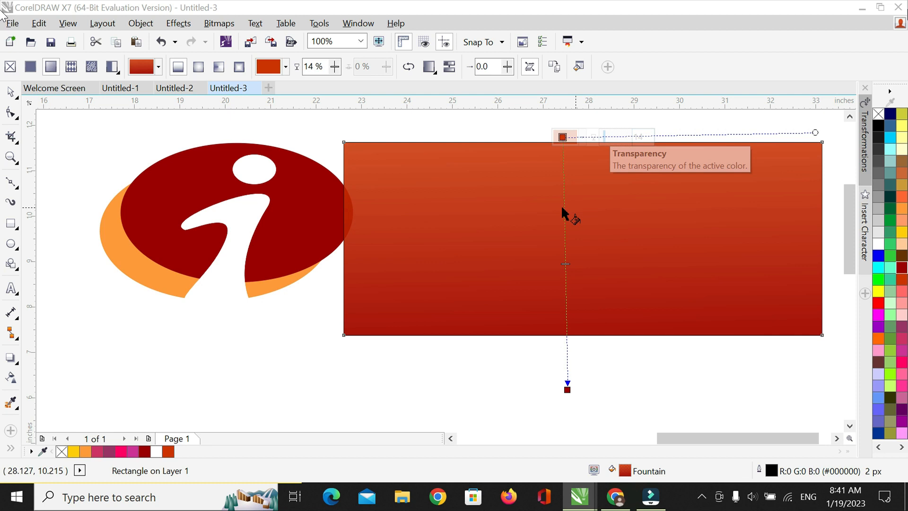
{"action": "left_click_drag", "start_coordinate": [816, 132], "coordinate": [816, 135]}
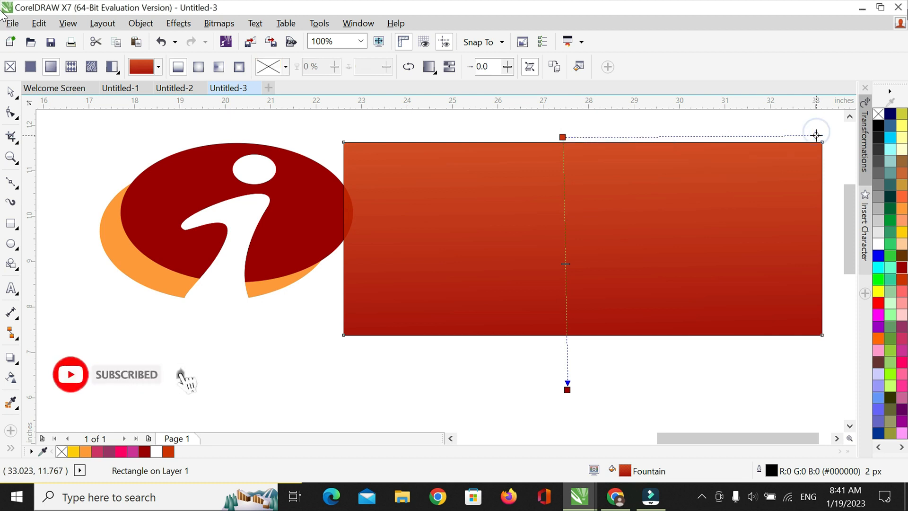
Move the logo group onto the gradient rectangle's left part, bring it to the front and scale it down to about 45.7%
{"action": "key", "text": "space"}
{"action": "left_click", "coordinate": [301, 353]}
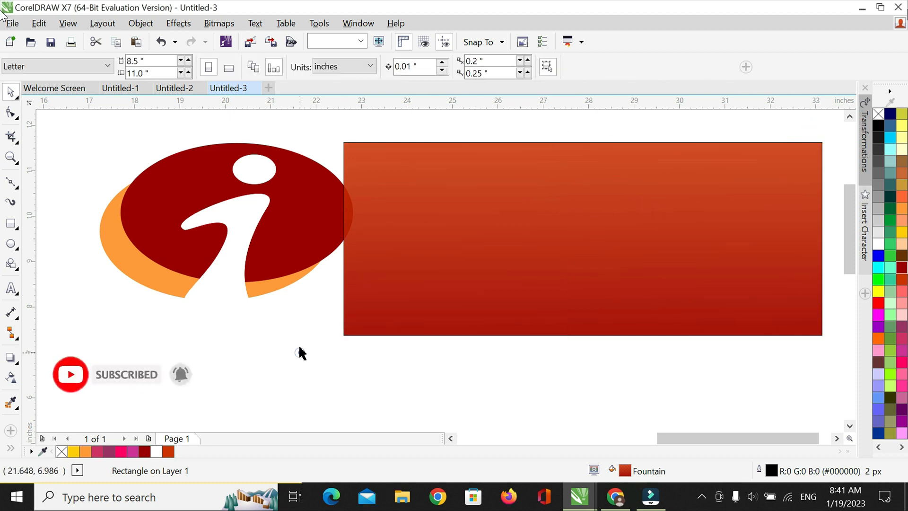
{"action": "left_click", "coordinate": [490, 208]}
{"action": "left_click", "coordinate": [481, 375]}
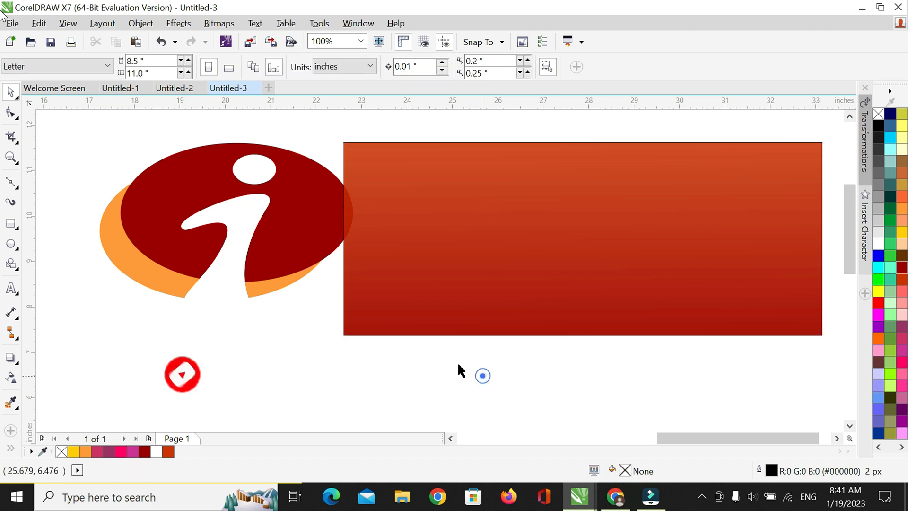
{"action": "left_click_drag", "start_coordinate": [77, 128], "coordinate": [501, 229]}
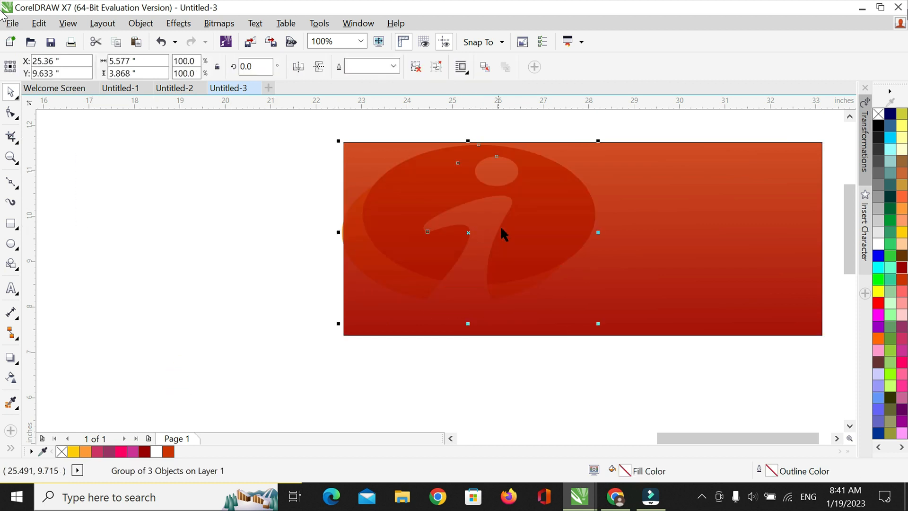
{"action": "key", "text": "shift+Page_Up"}
{"action": "left_click_drag", "start_coordinate": [601, 140], "coordinate": [498, 239]}
{"action": "left_click_drag", "start_coordinate": [416, 269], "coordinate": [465, 221]}
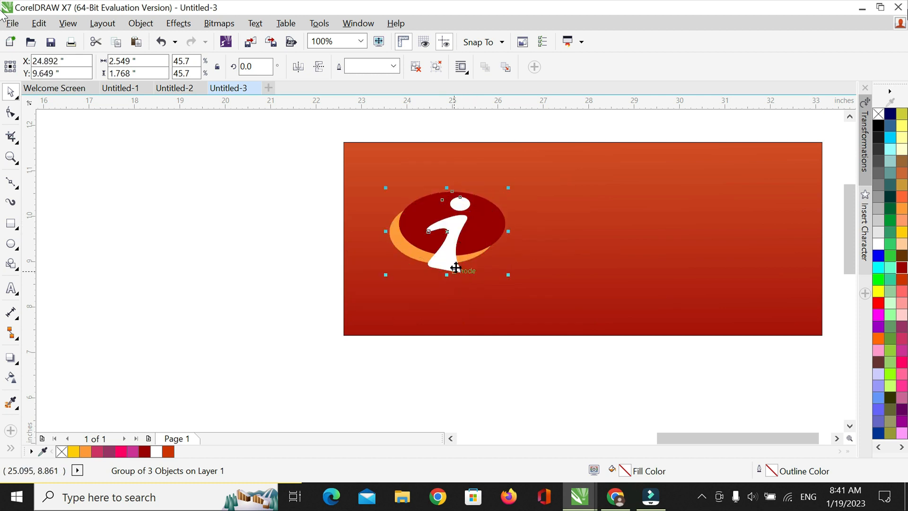
{"action": "left_click_drag", "start_coordinate": [453, 243], "coordinate": [450, 235]}
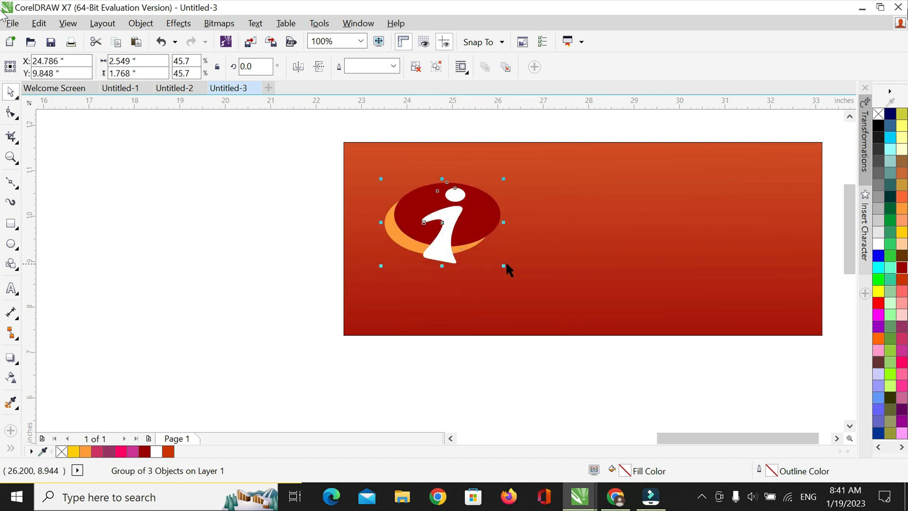
Enlarge the logo group to about 66.3%, ungroup it and place its parts on the rectangle's left part
{"action": "left_click_drag", "start_coordinate": [504, 264], "coordinate": [552, 306]}
{"action": "left_click_drag", "start_coordinate": [461, 260], "coordinate": [239, 251]}
{"action": "left_click", "coordinate": [269, 319]}
{"action": "left_click", "coordinate": [243, 279]}
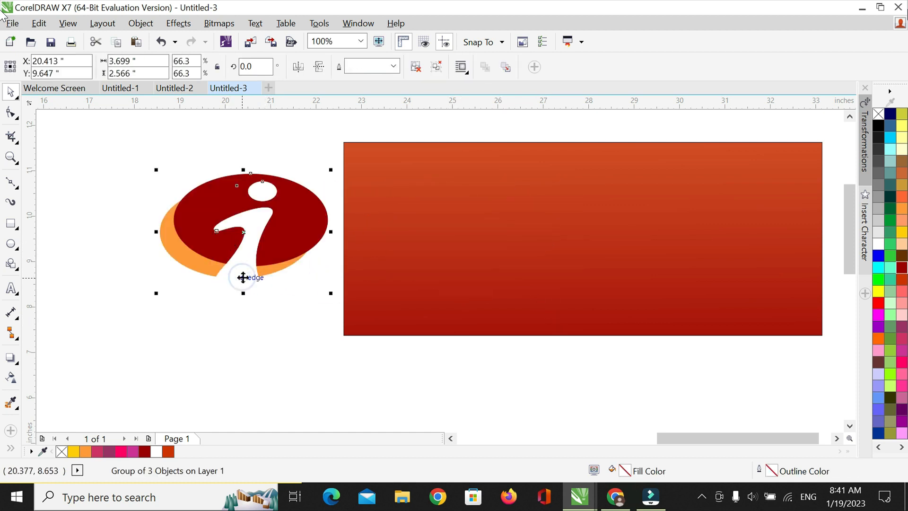
{"action": "left_click", "coordinate": [307, 354]}
{"action": "left_click_drag", "start_coordinate": [142, 153], "coordinate": [349, 318]}
{"action": "left_click_drag", "start_coordinate": [251, 243], "coordinate": [438, 237]}
Shorten the white curved figure from its lower edge to about 1.55 inches high
{"action": "left_click", "coordinate": [439, 257]}
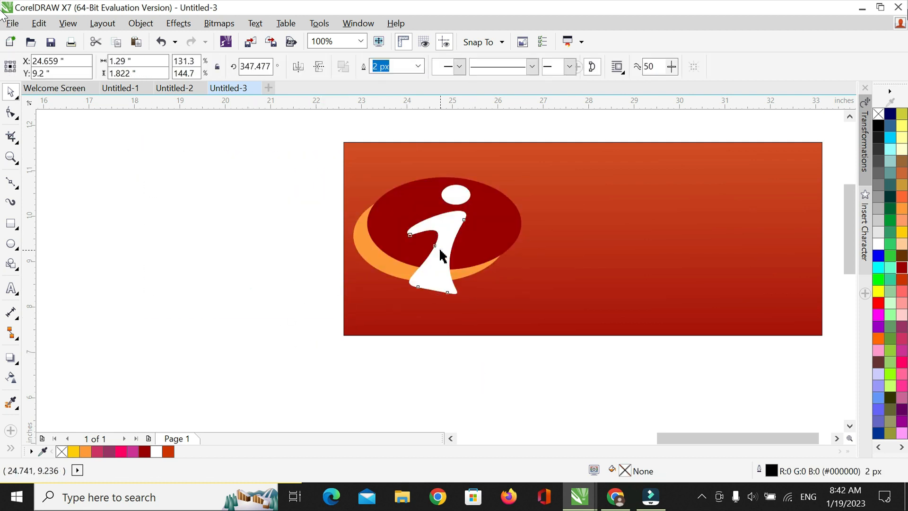
{"action": "left_click_drag", "start_coordinate": [436, 295], "coordinate": [435, 281]}
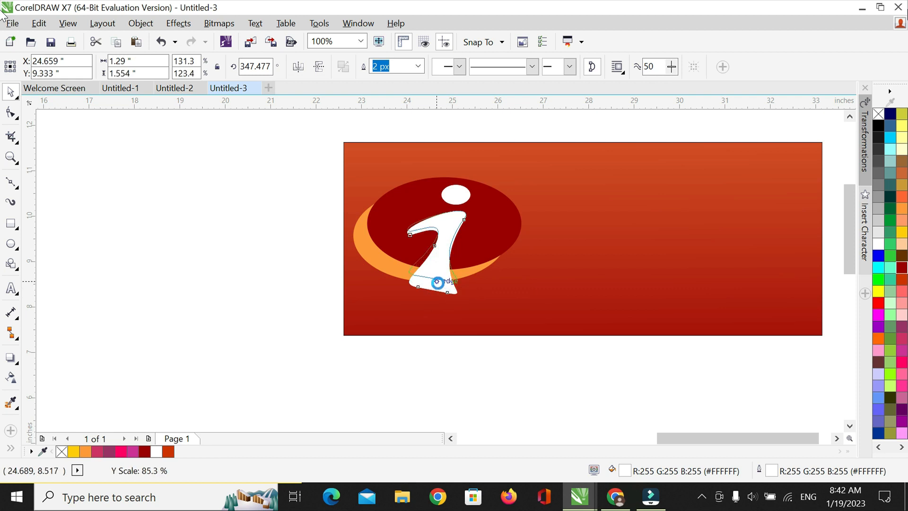
{"action": "left_click", "coordinate": [452, 371]}
Rotate the white curved figure to about 1.43° so its base lies nearly level on the ellipses
{"action": "left_click", "coordinate": [433, 267]}
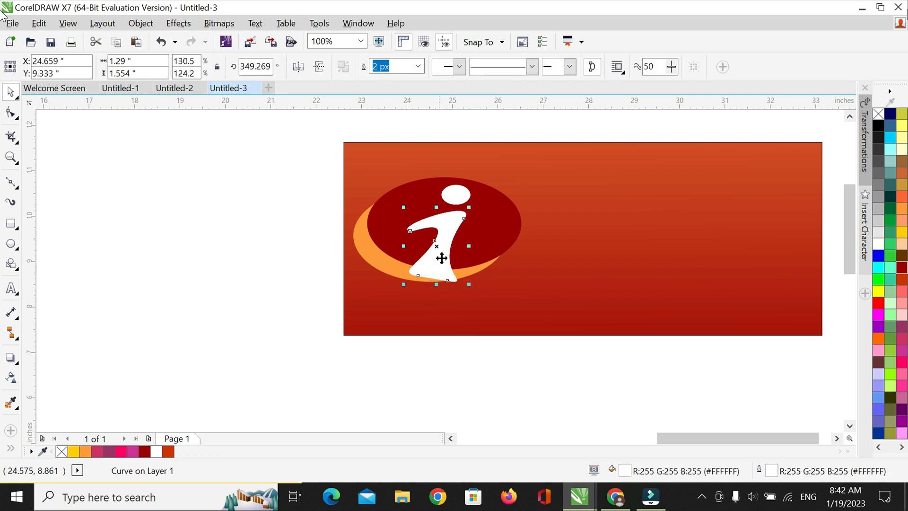
{"action": "left_click", "coordinate": [444, 242]}
{"action": "left_click_drag", "start_coordinate": [469, 208], "coordinate": [459, 203]}
{"action": "left_click", "coordinate": [448, 270]}
{"action": "left_click_drag", "start_coordinate": [446, 264], "coordinate": [449, 268]}
{"action": "left_click", "coordinate": [501, 404]}
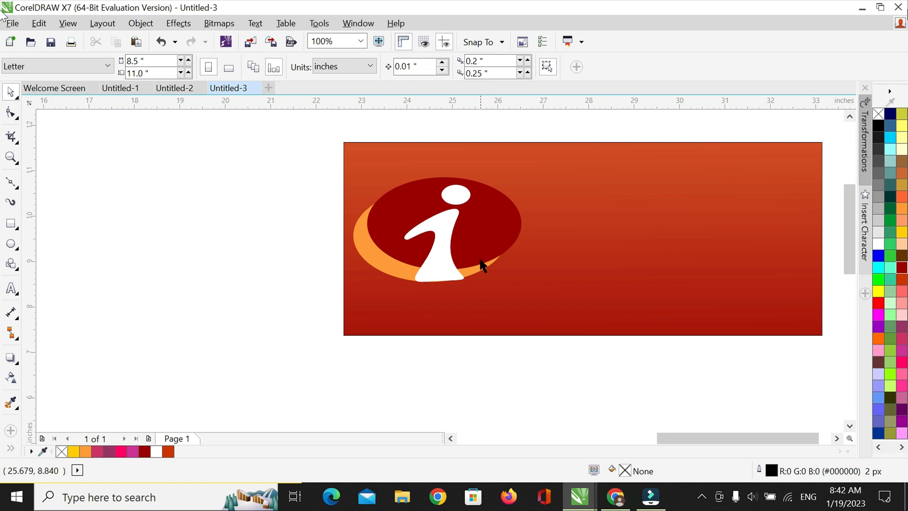
Move the white dot left so it sits above the upper end of the curved figure
{"action": "left_click", "coordinate": [460, 205]}
{"action": "left_click_drag", "start_coordinate": [460, 205], "coordinate": [446, 205]}
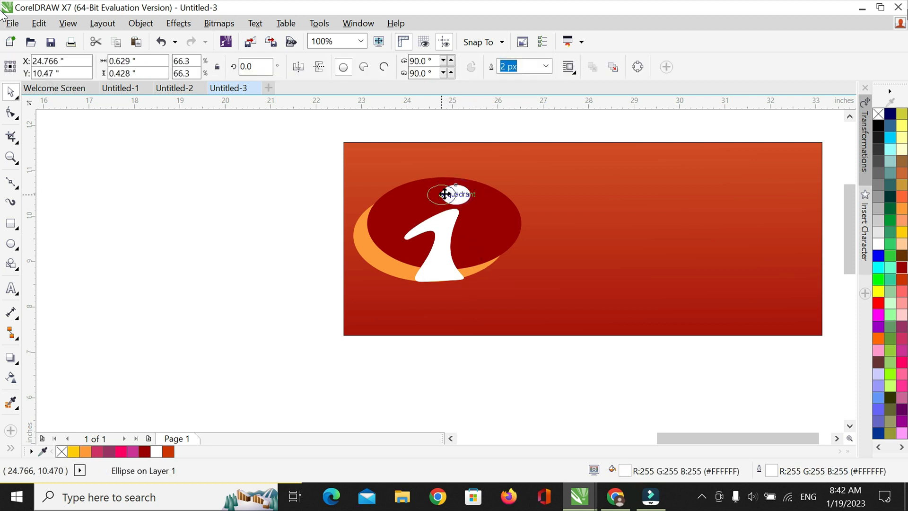
{"action": "key", "text": "Right"}
{"action": "key", "text": "Right"}
{"action": "key", "text": "Right"}
{"action": "key", "text": "Right"}
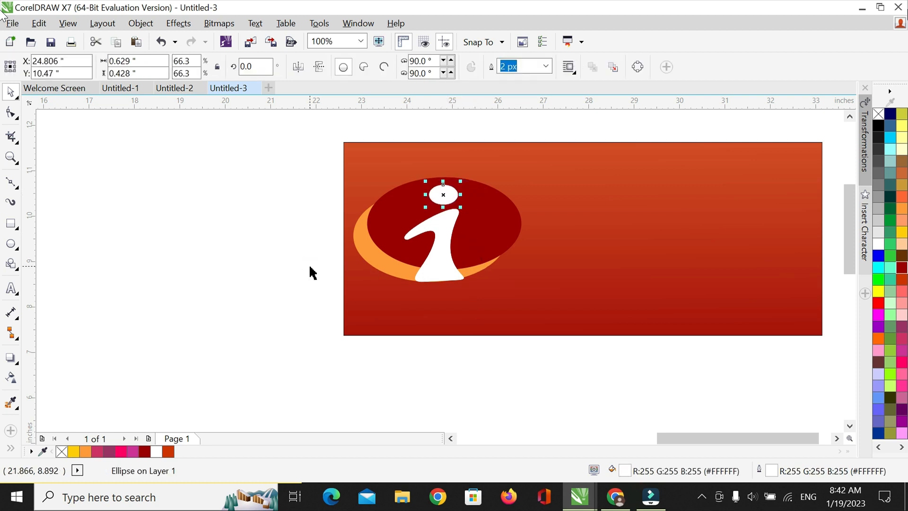
{"action": "key", "text": "Right"}
{"action": "left_click", "coordinate": [288, 281]}
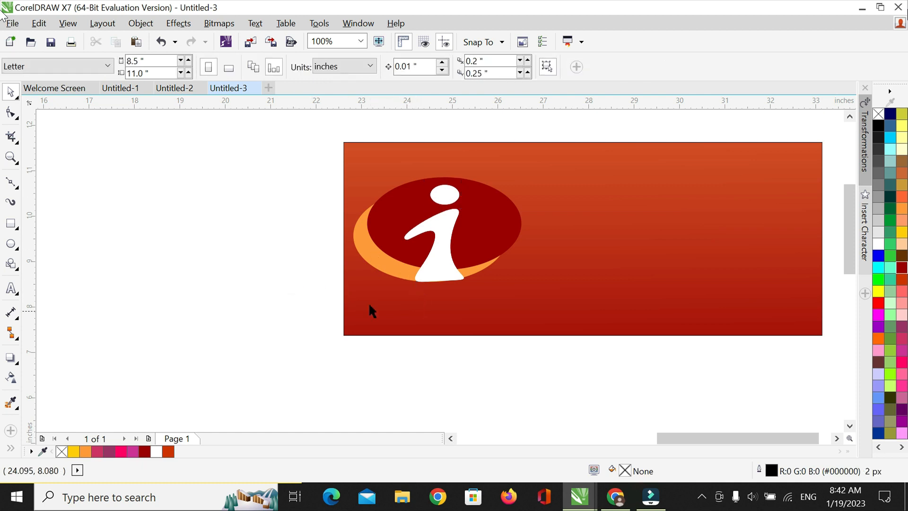
Nudge the white curved figure slightly left and down to about X 24.56, Y 9.355 inches
{"action": "left_click", "coordinate": [442, 265]}
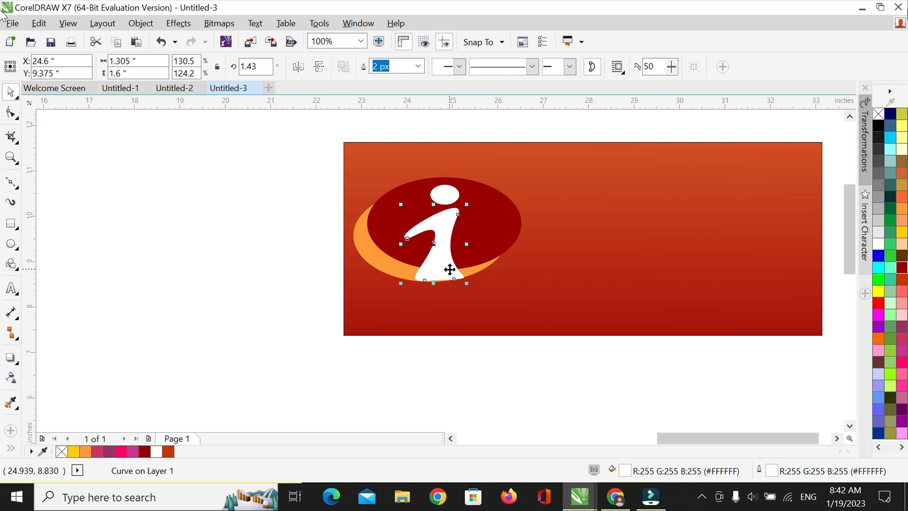
{"action": "key", "text": "Left"}
{"action": "key", "text": "Left"}
{"action": "key", "text": "Left"}
{"action": "key", "text": "Left"}
{"action": "key", "text": "Left"}
{"action": "key", "text": "Down"}
{"action": "key", "text": "Down"}
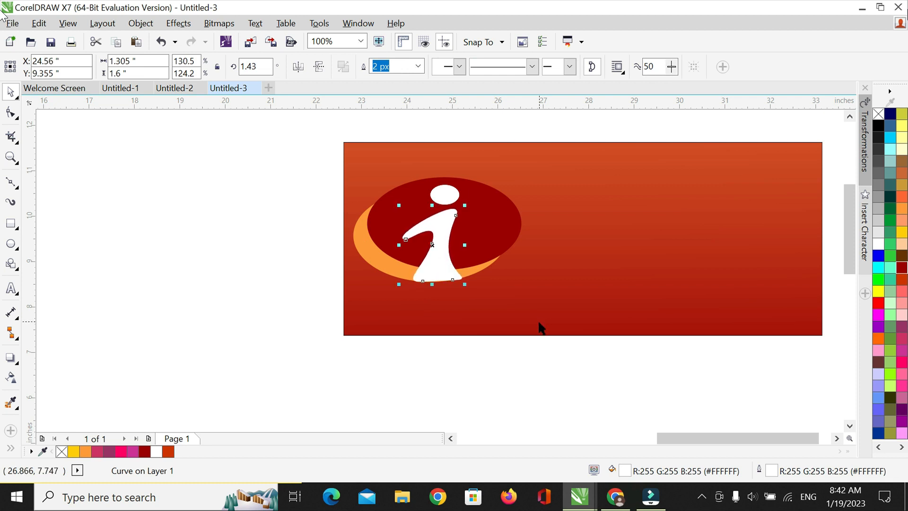
Group the ellipses, white figure and dot into one logo object
{"action": "left_click", "coordinate": [335, 252]}
{"action": "left_click_drag", "start_coordinate": [308, 164], "coordinate": [563, 315]}
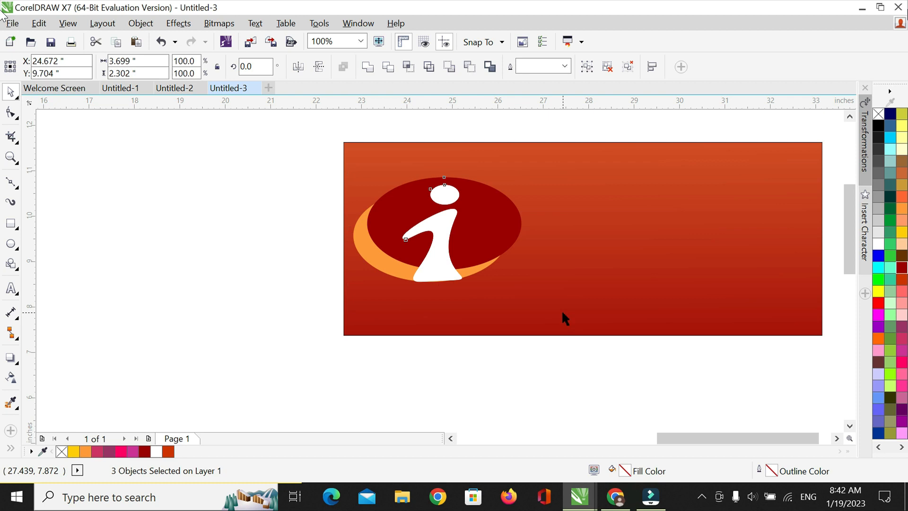
{"action": "key", "text": "ctrl+g"}
{"action": "left_click", "coordinate": [294, 285]}
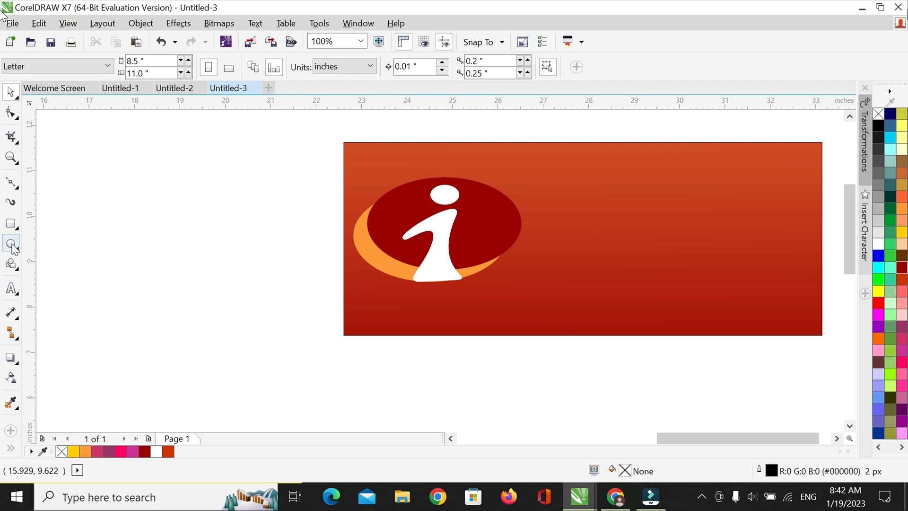
Add the text "ICICI BANK" in Arial, enlarge it to about 95.57 pt and place it on the rectangle beside the logo
{"action": "left_click", "coordinate": [12, 288]}
{"action": "left_click", "coordinate": [301, 358]}
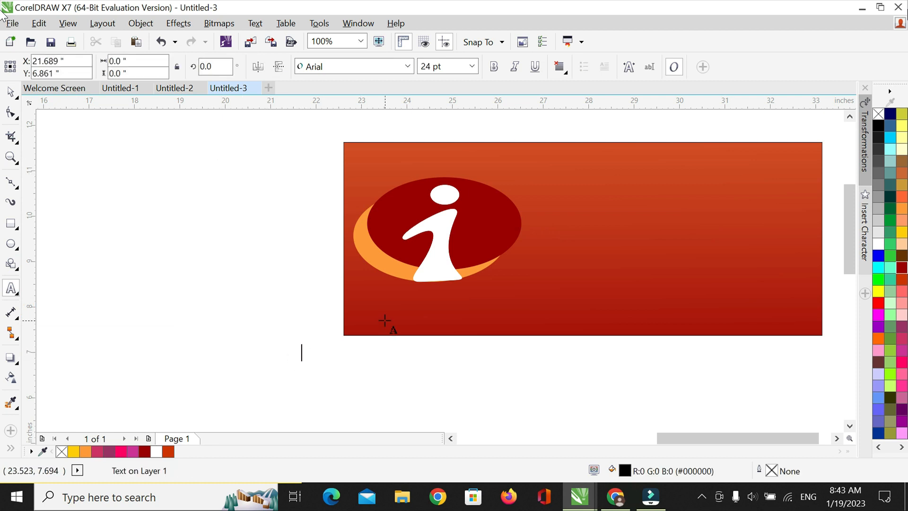
{"action": "type", "text": "ICICI BANK"}
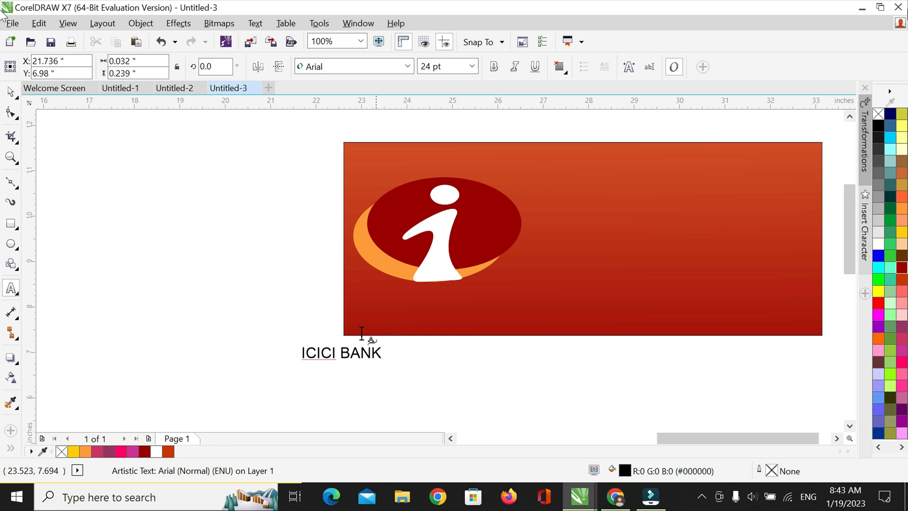
{"action": "left_click", "coordinate": [10, 92]}
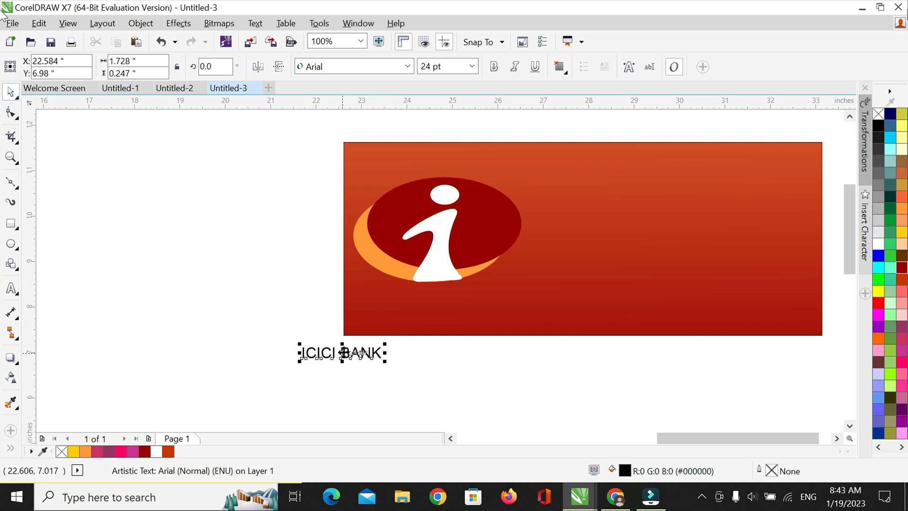
{"action": "left_click_drag", "start_coordinate": [385, 363], "coordinate": [624, 395]}
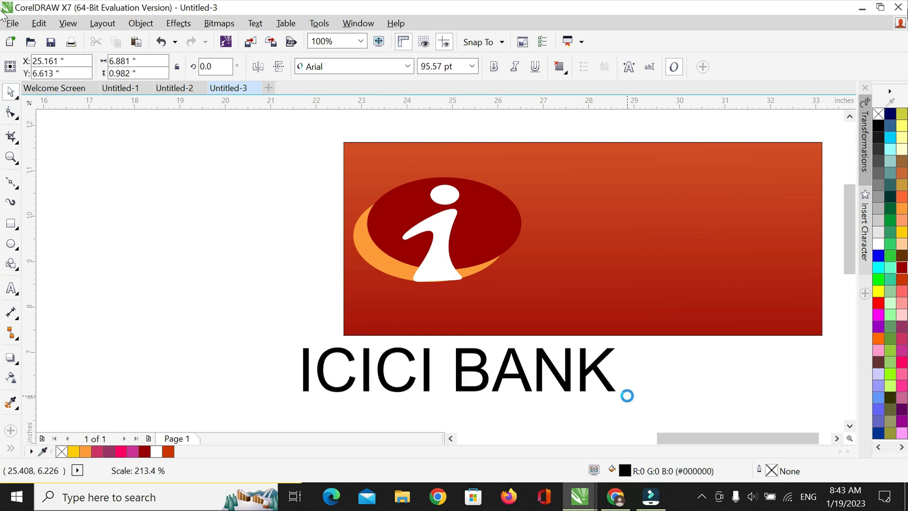
{"action": "left_click_drag", "start_coordinate": [459, 369], "coordinate": [632, 227]}
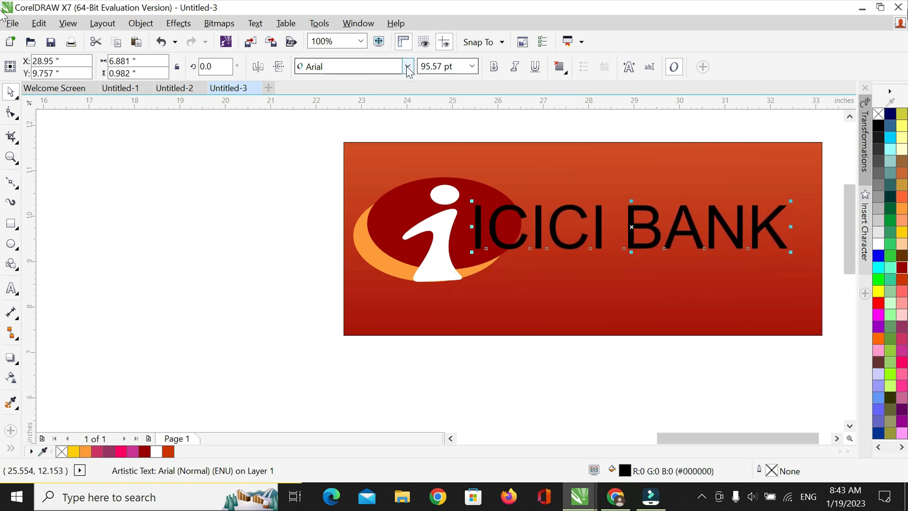
Make the "ICICI BANK" text bold with a white fill and white outline
{"action": "left_click", "coordinate": [494, 67]}
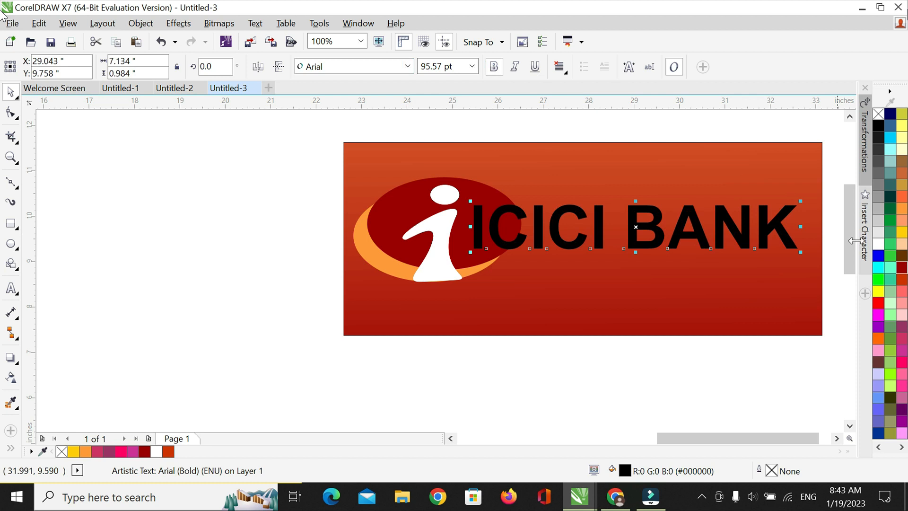
{"action": "left_click", "coordinate": [878, 243]}
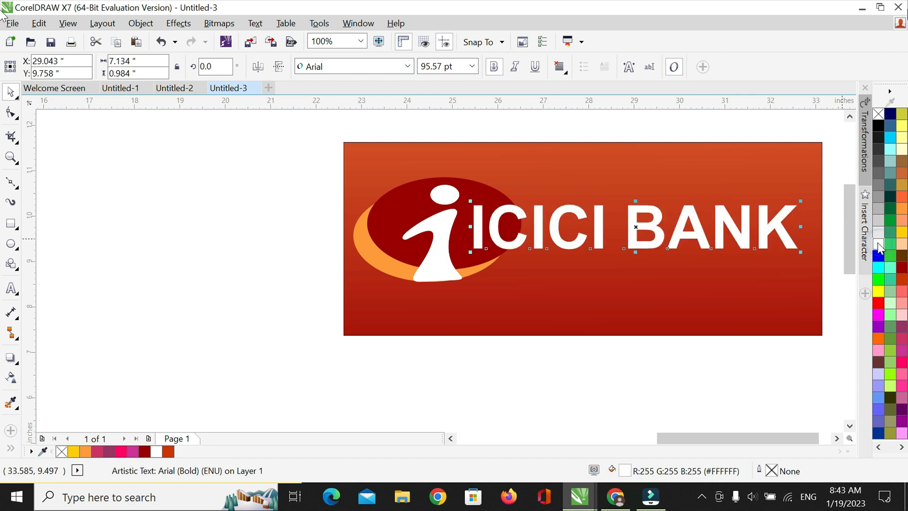
{"action": "right_click", "coordinate": [878, 243]}
Reduce the text to about 87.98 pt, shift it right, and shrink the logo group to about 87.6% to clear it
{"action": "left_click_drag", "start_coordinate": [799, 250], "coordinate": [774, 249]}
{"action": "left_click_drag", "start_coordinate": [616, 230], "coordinate": [660, 229]}
{"action": "left_click", "coordinate": [466, 239]}
{"action": "left_click_drag", "start_coordinate": [524, 173], "coordinate": [508, 184]}
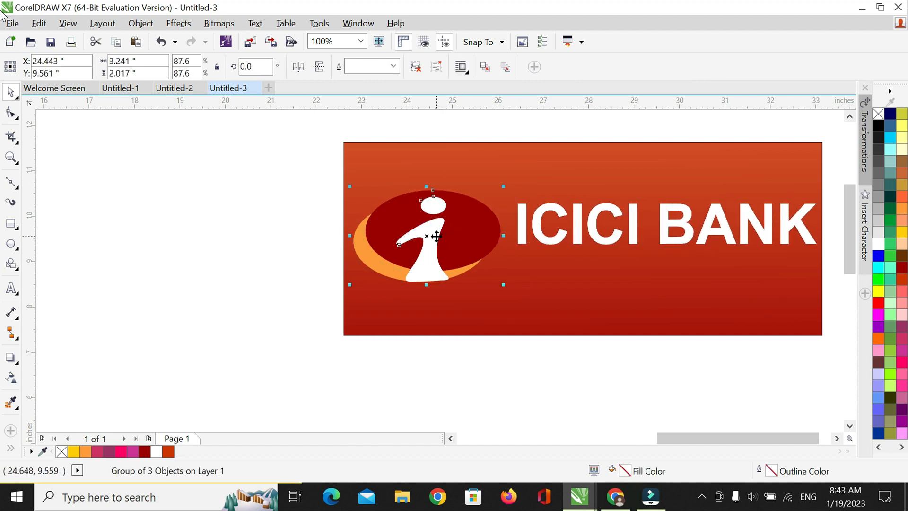
Try to center the logo group horizontally on the rectangle, and undo the alignment
{"action": "left_click", "coordinate": [437, 158], "text": "shift"}
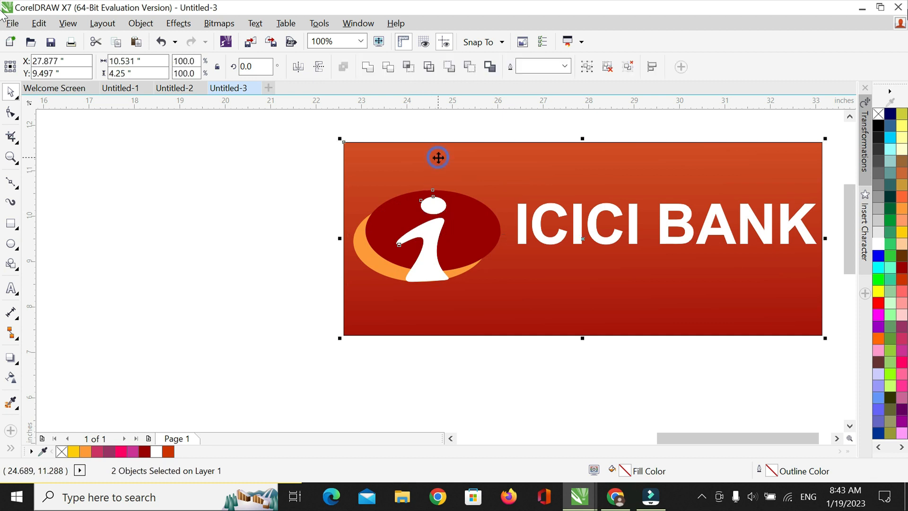
{"action": "key", "text": "c"}
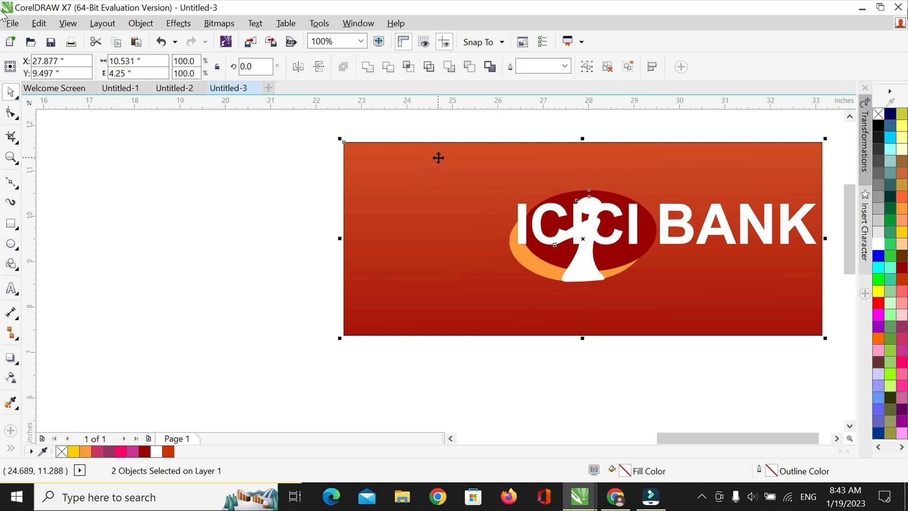
{"action": "key", "text": "ctrl+z"}
Nudge the logo group up to about Y 9.62 inches within the rectangle
{"action": "left_click", "coordinate": [247, 245]}
{"action": "left_click", "coordinate": [437, 224]}
{"action": "key", "text": "Up"}
{"action": "key", "text": "Up"}
{"action": "key", "text": "Up"}
{"action": "key", "text": "Up"}
{"action": "key", "text": "Up"}
{"action": "key", "text": "Up"}
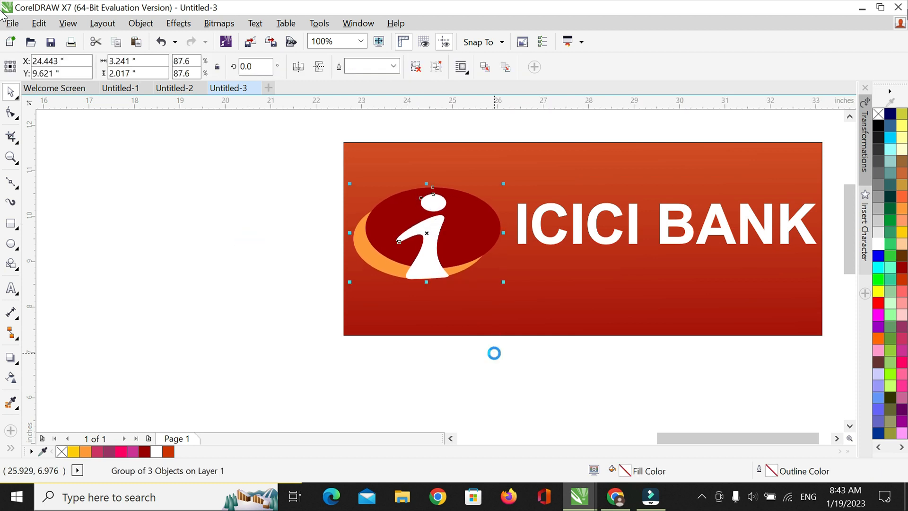
{"action": "left_click", "coordinate": [527, 384]}
Move the "ICICI BANK" text slightly left and nudge it down to about X 29.64, Y 9.77 inches
{"action": "left_click", "coordinate": [670, 226]}
{"action": "left_click_drag", "start_coordinate": [674, 222], "coordinate": [671, 222]}
{"action": "key", "text": "Down"}
{"action": "key", "text": "Down"}
{"action": "key", "text": "Down"}
{"action": "key", "text": "Down"}
{"action": "key", "text": "Down"}
{"action": "key", "text": "Down"}
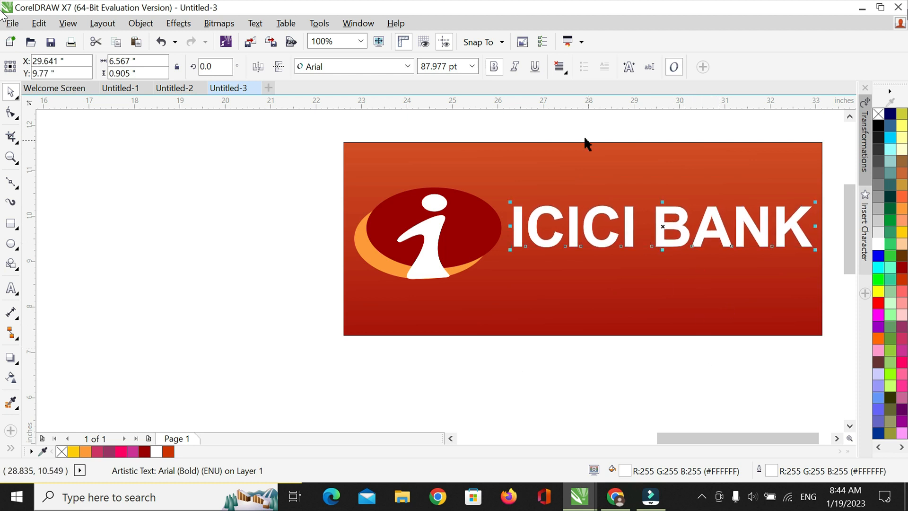
Choose Arial (Bold) as the font style of the "ICICI BANK" text
{"action": "left_click", "coordinate": [352, 67]}
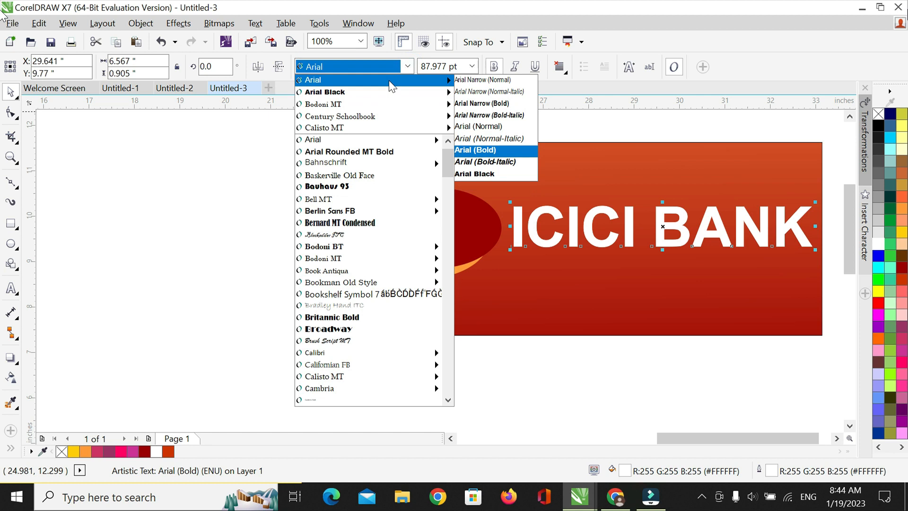
{"action": "left_click", "coordinate": [496, 149]}
{"action": "left_click", "coordinate": [233, 190]}
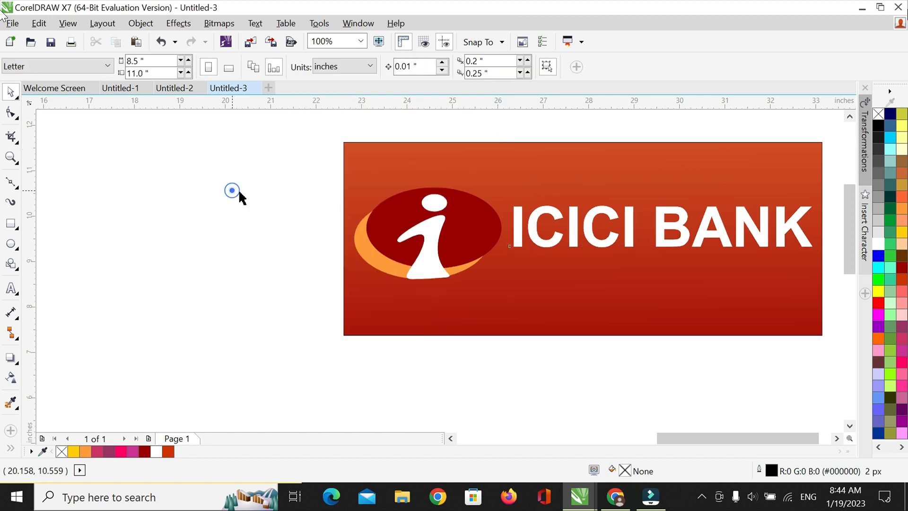
Remove the black outline from the gradient rectangle
{"action": "left_click", "coordinate": [522, 364]}
{"action": "left_click", "coordinate": [353, 152]}
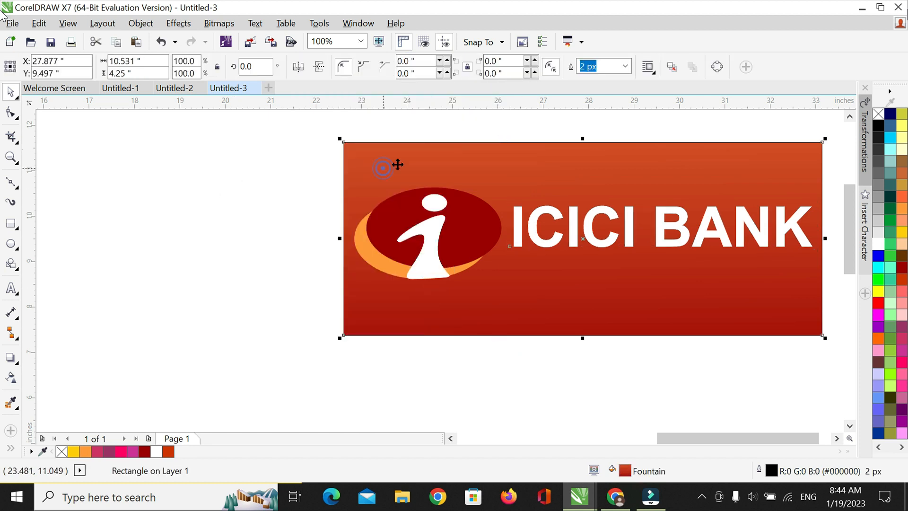
{"action": "right_click", "coordinate": [878, 115]}
{"action": "left_click", "coordinate": [765, 363]}
Group the gradient rectangle, logo and text together
{"action": "left_click_drag", "start_coordinate": [325, 124], "coordinate": [833, 352]}
{"action": "left_click", "coordinate": [586, 67]}
{"action": "left_click", "coordinate": [236, 223]}
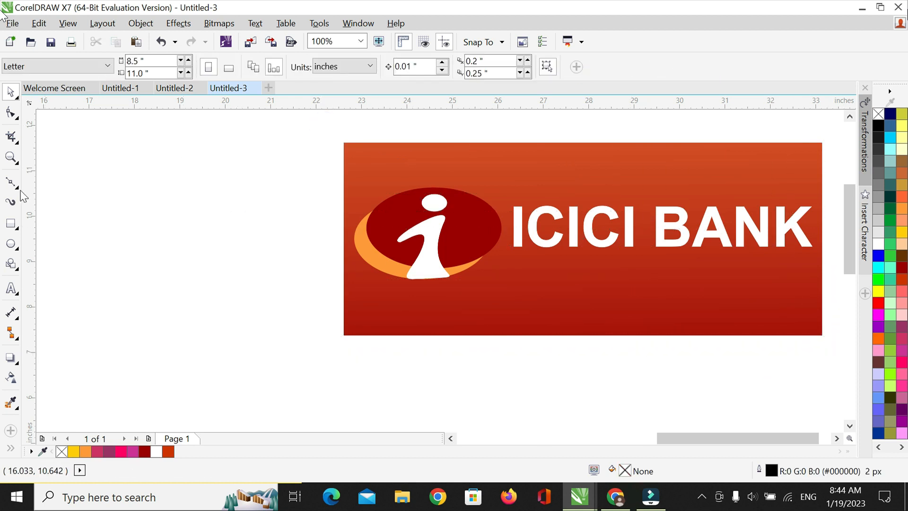
Zoom in on the complete banner to examine the finished logo and text
{"action": "left_click_drag", "start_coordinate": [309, 204], "coordinate": [802, 413]}
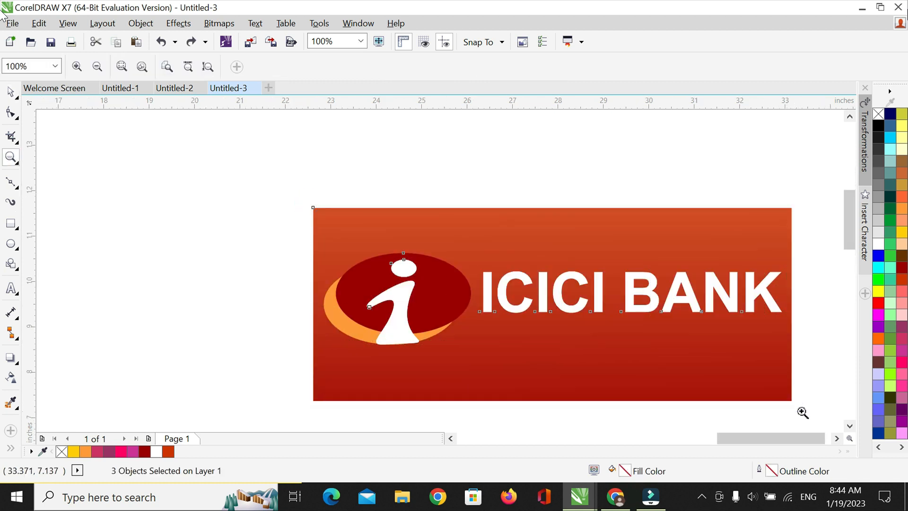
{"action": "key", "text": "space"}
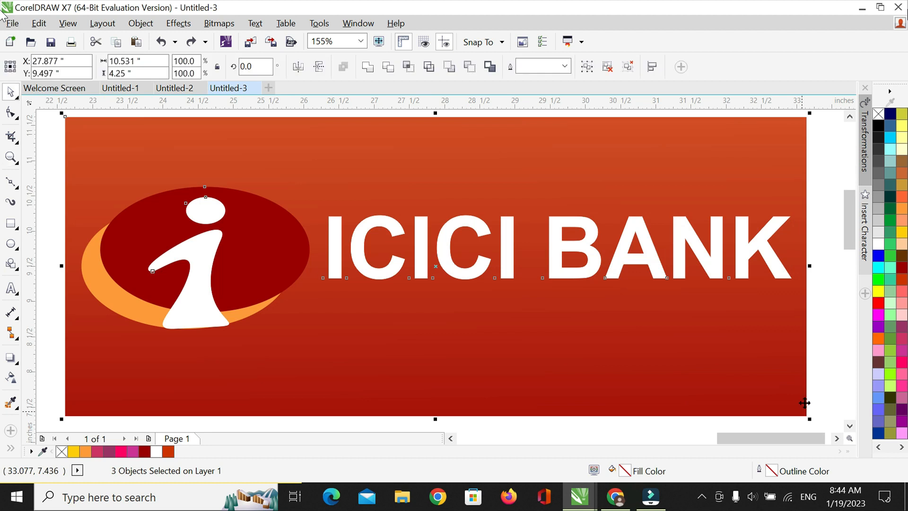
{"action": "left_click", "coordinate": [848, 335]}
{"action": "left_click", "coordinate": [816, 301]}
{"action": "left_click_drag", "start_coordinate": [849, 272], "coordinate": [846, 230]}
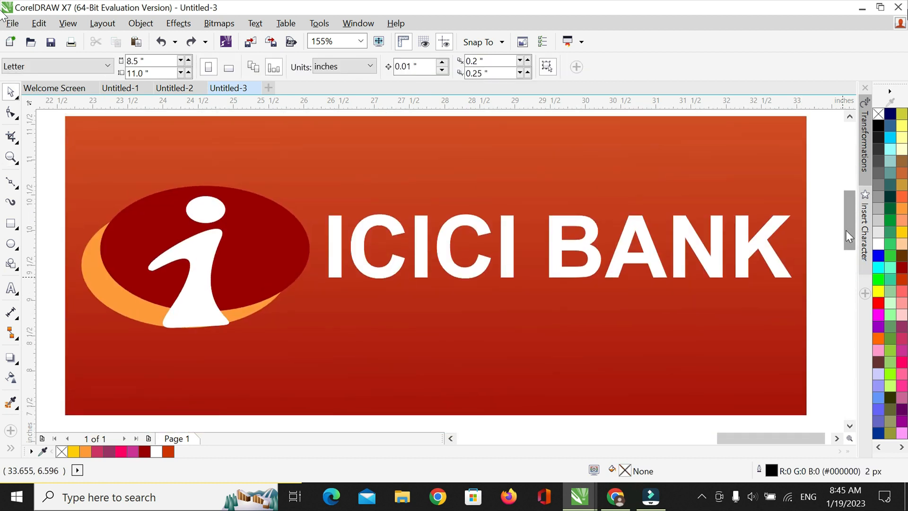